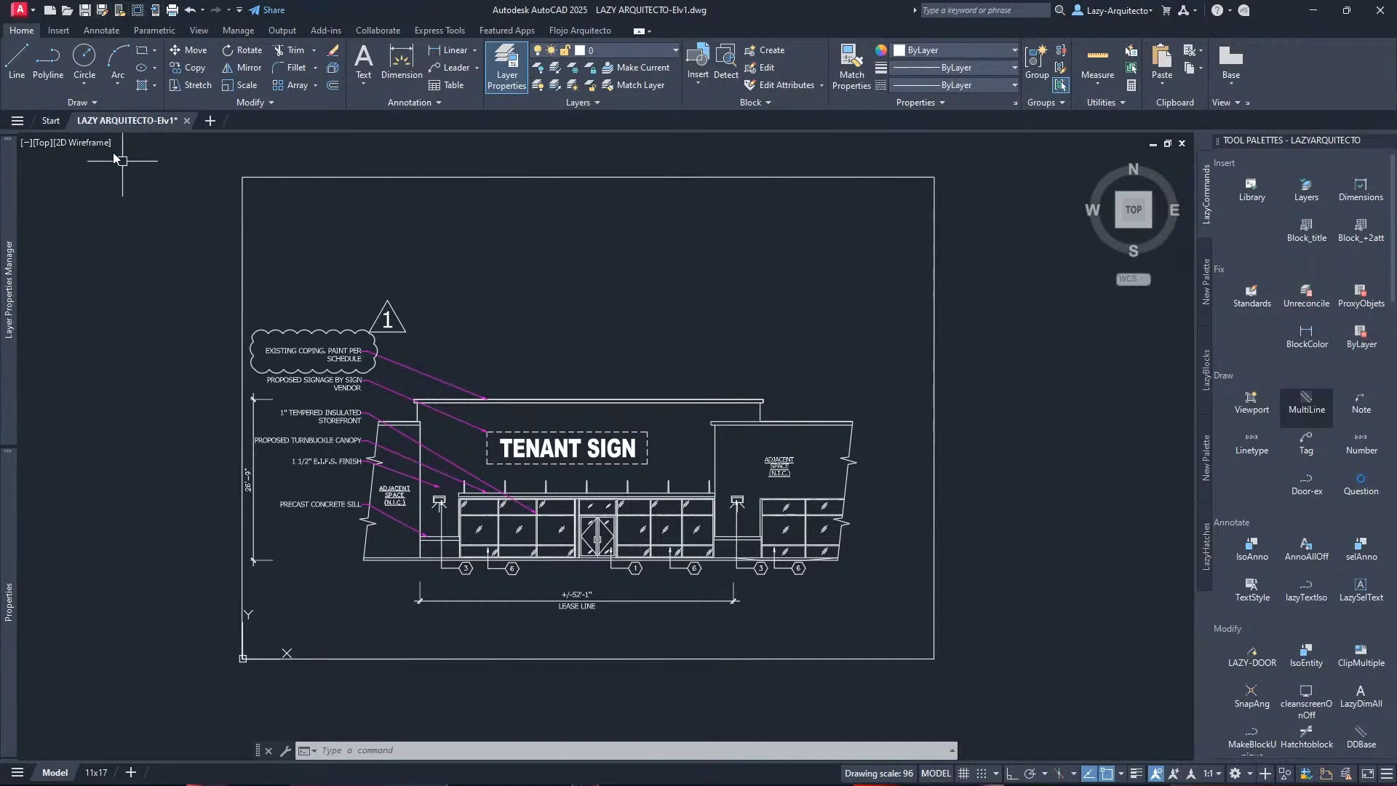
Start a Save As for the LAZY ARQUITECTO-Elv1 elevation drawing from the Quick Access Toolbar
click(102, 11)
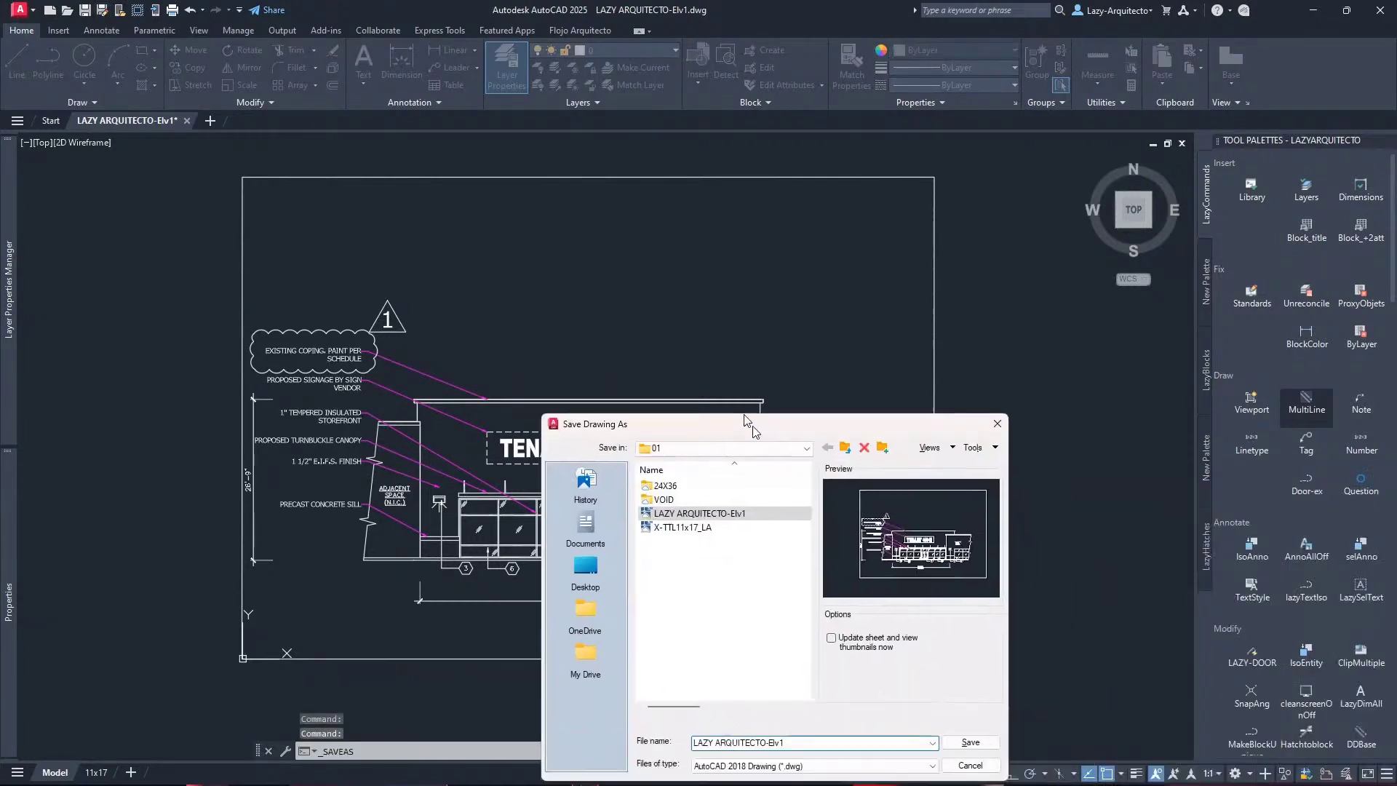
Centre the Save Drawing As dialog and replace the file name with LAZYTEMPLATE
drag(751, 593, 627, 219)
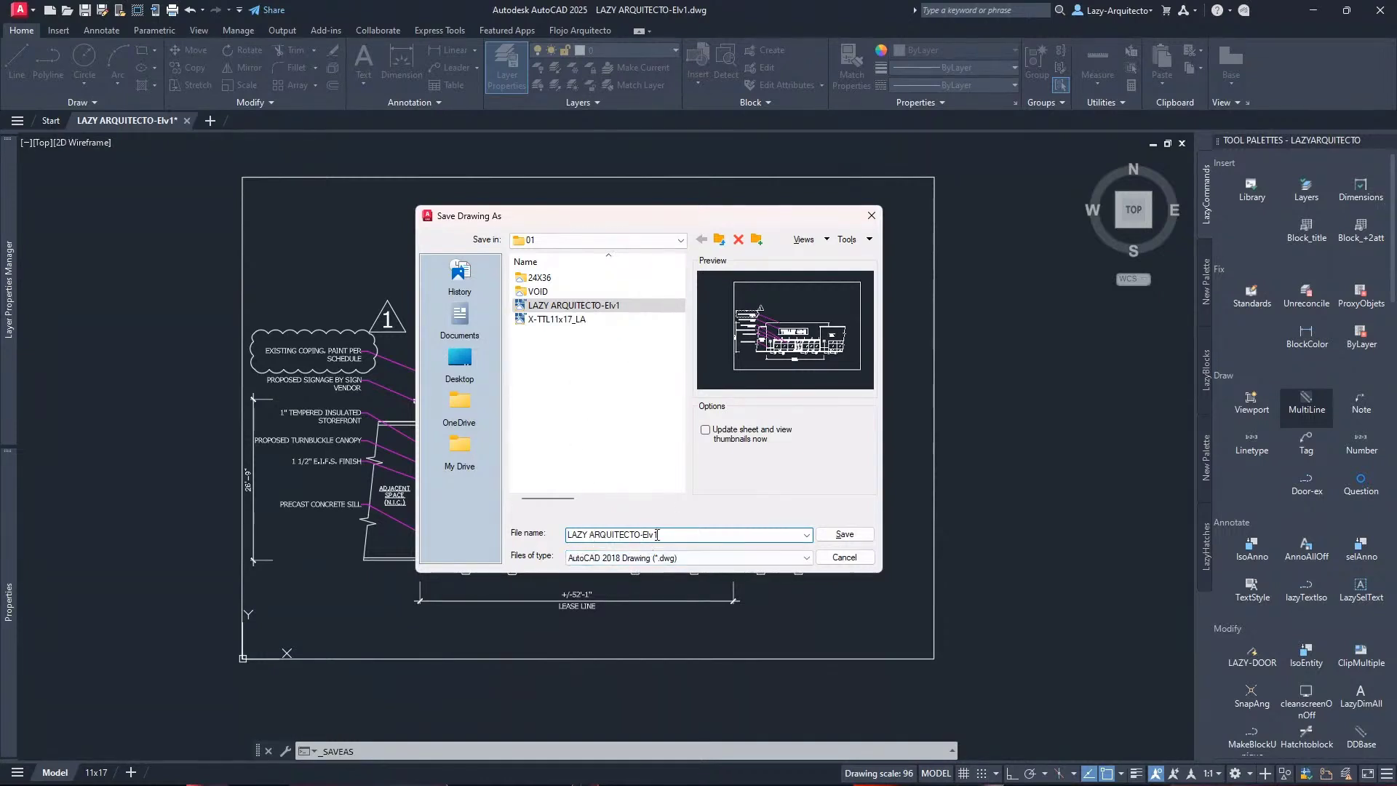
drag(673, 534, 541, 558)
text(t)
key(BackSpace)
key(BackSpace)
key(BackSpace)
text(L)
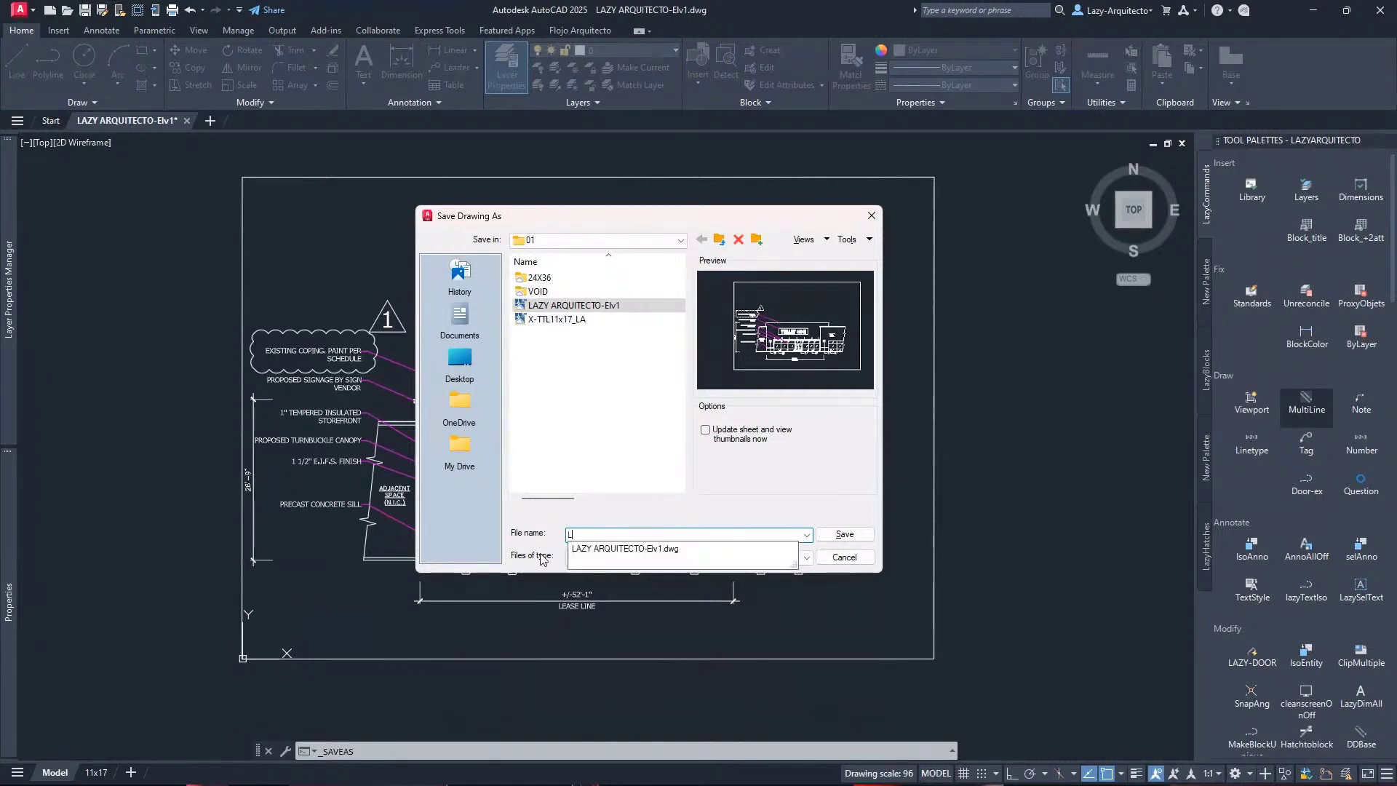
text(AZYTEMPLATE)
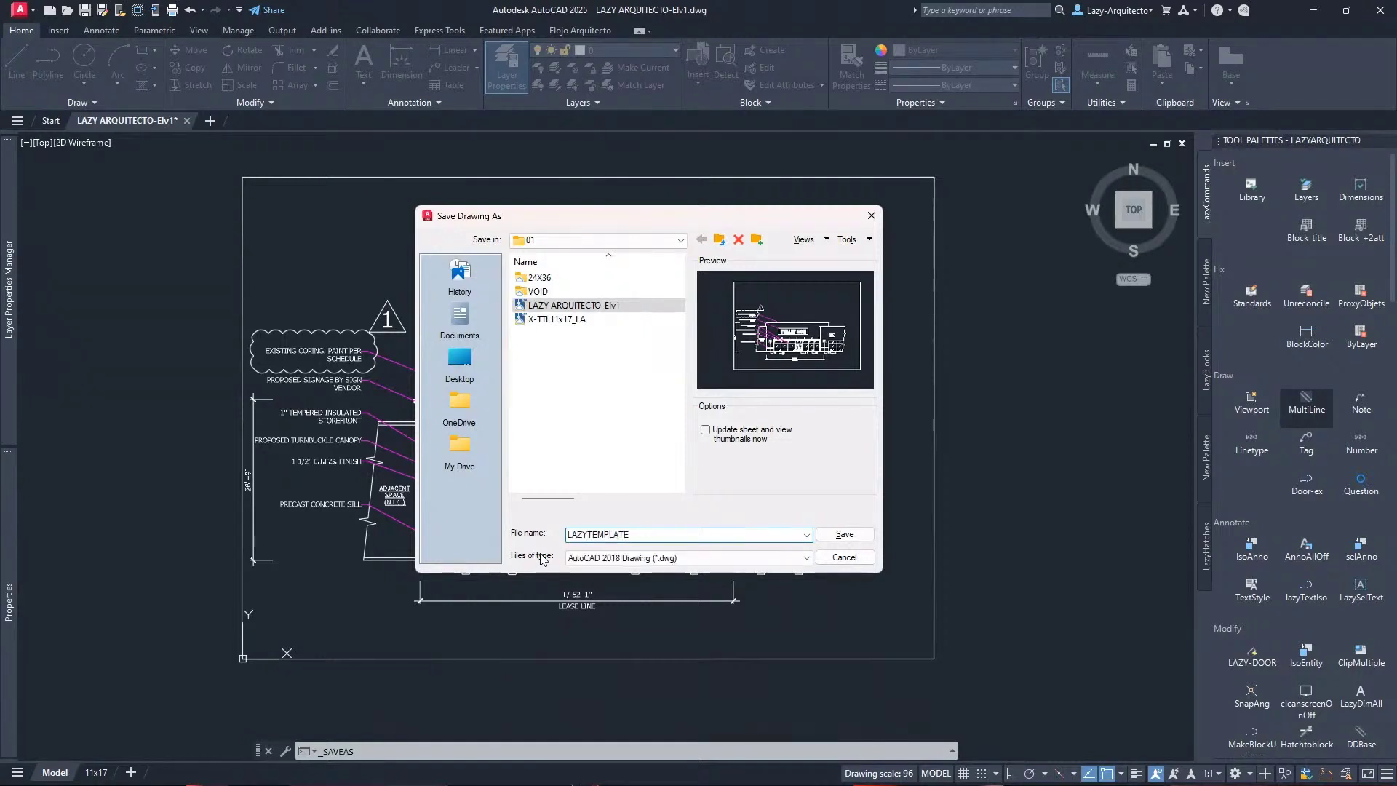
click(740, 558)
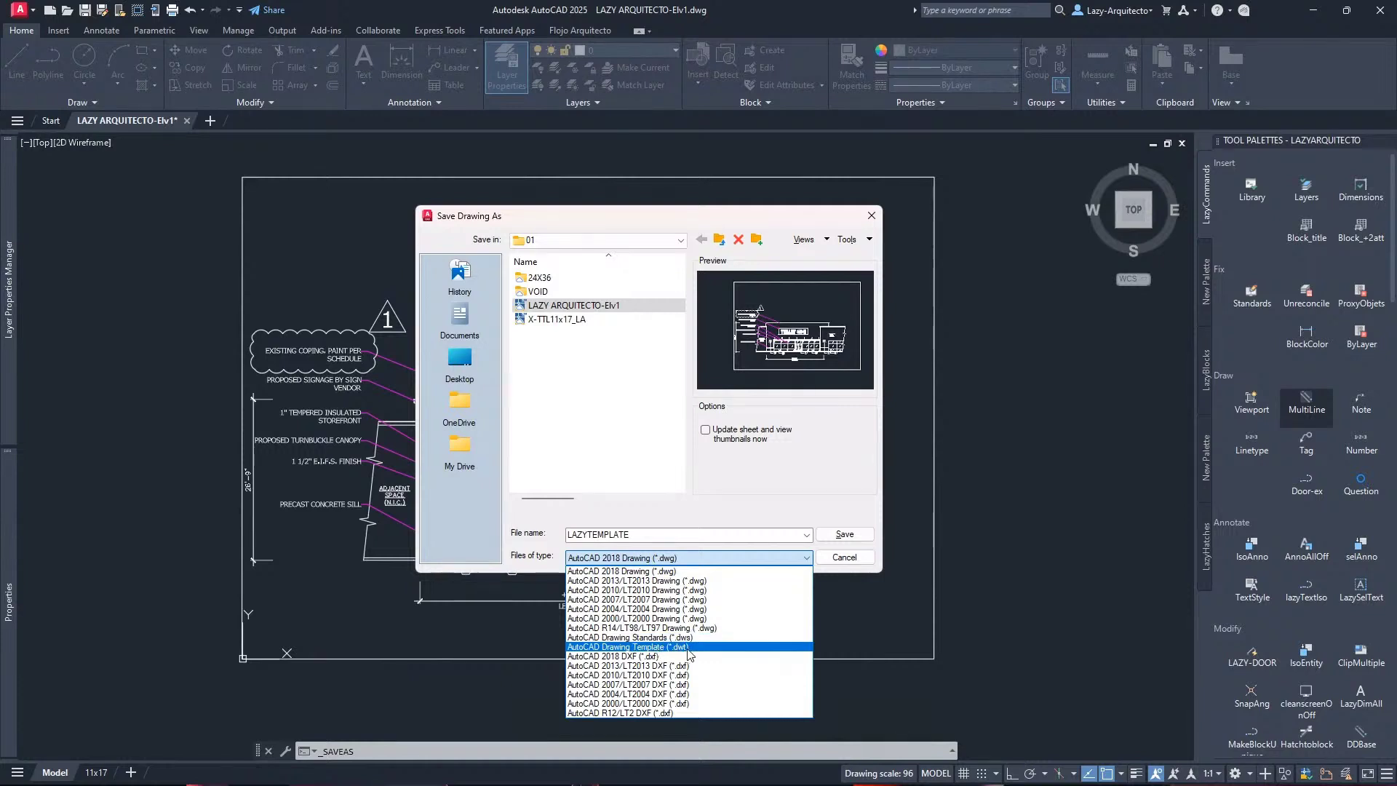
Set the file type to AutoCAD Drawing Template (*.dwt) and the save location to the Template folder
click(688, 653)
double_click(701, 535)
key(BackSpace)
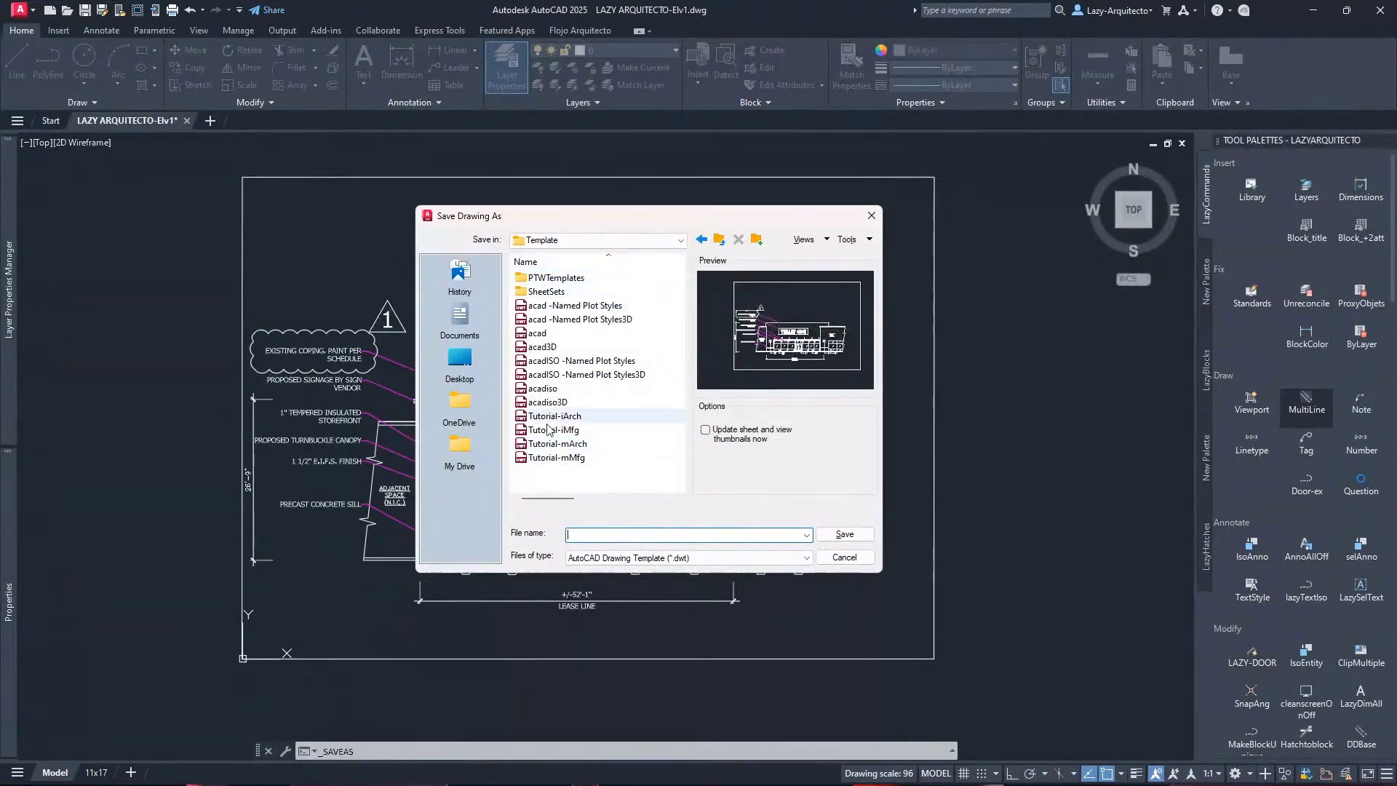
click(617, 243)
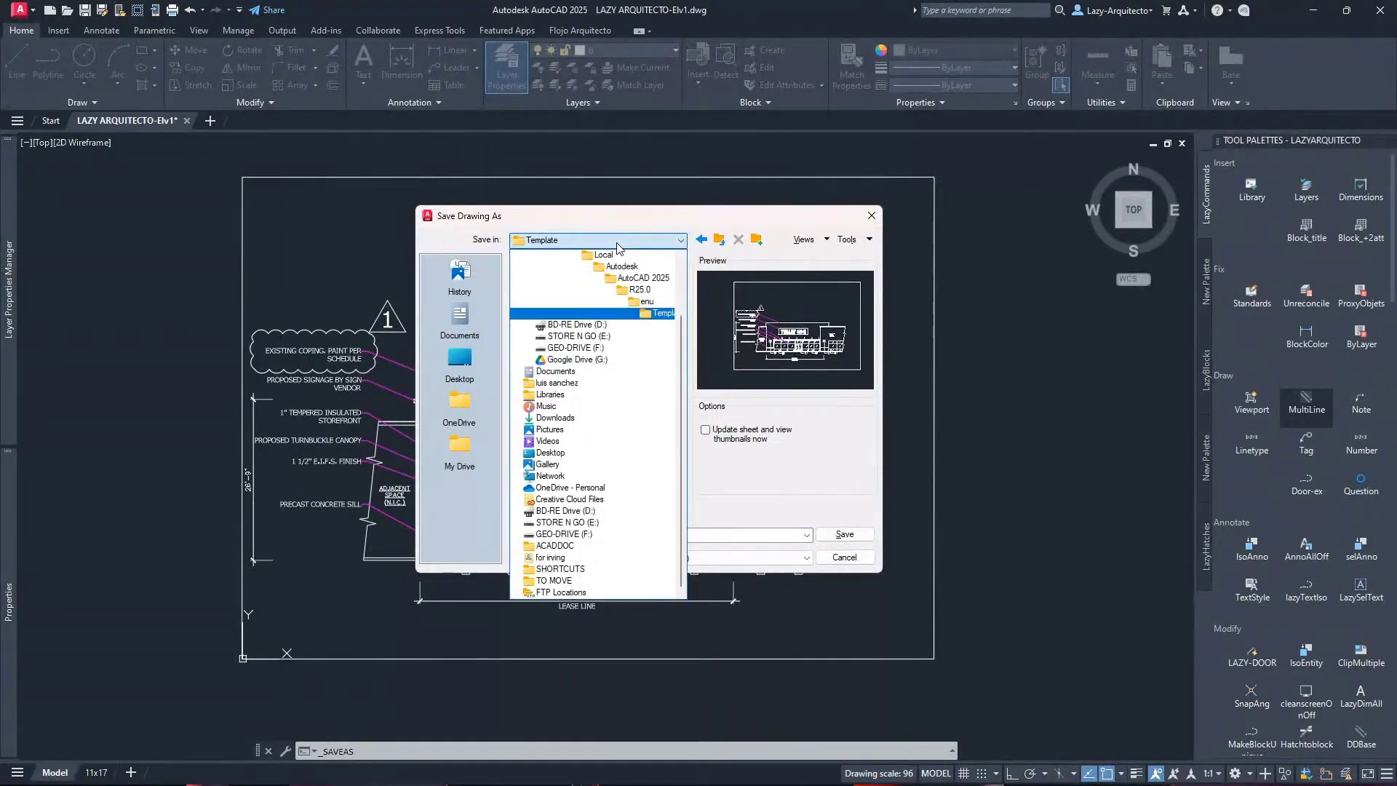
scroll(631, 376, up, 2)
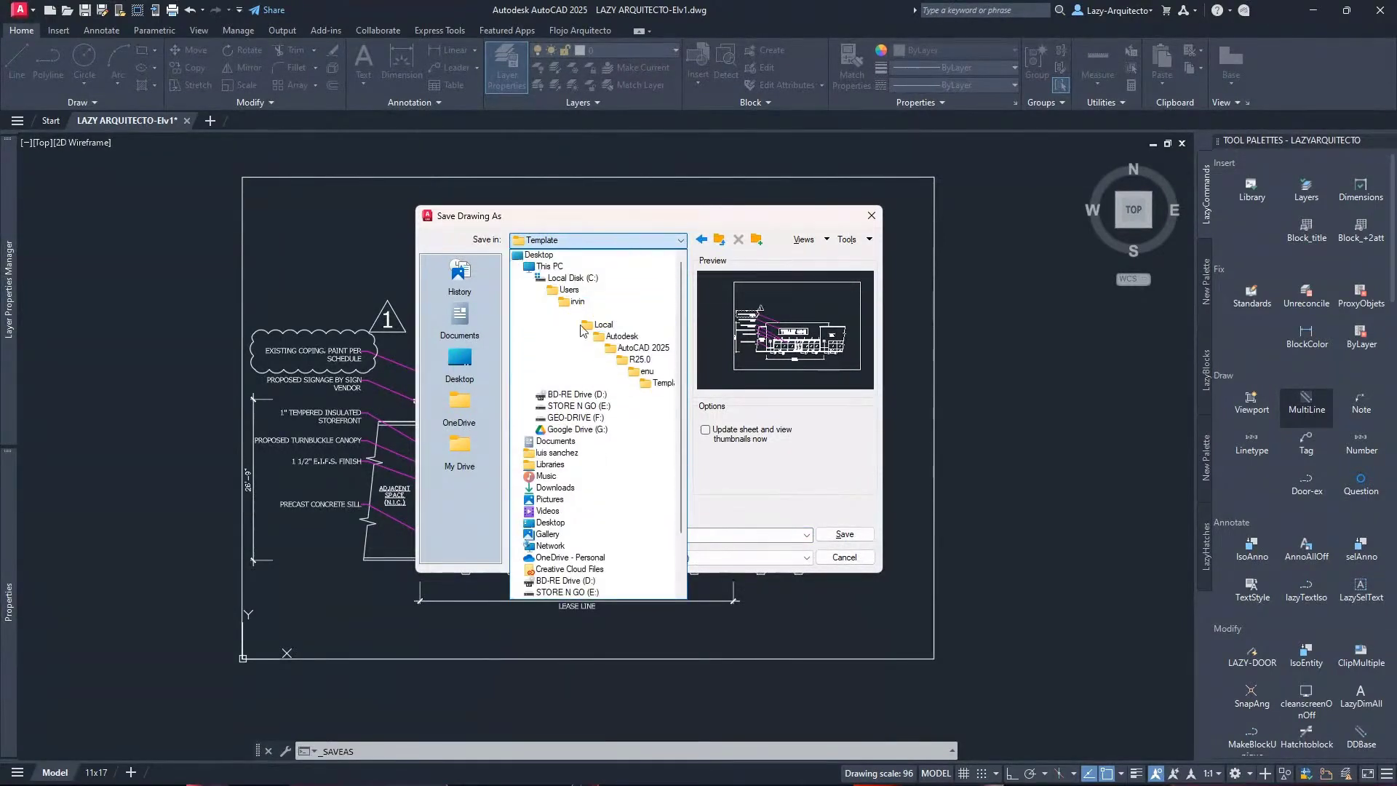
click(683, 216)
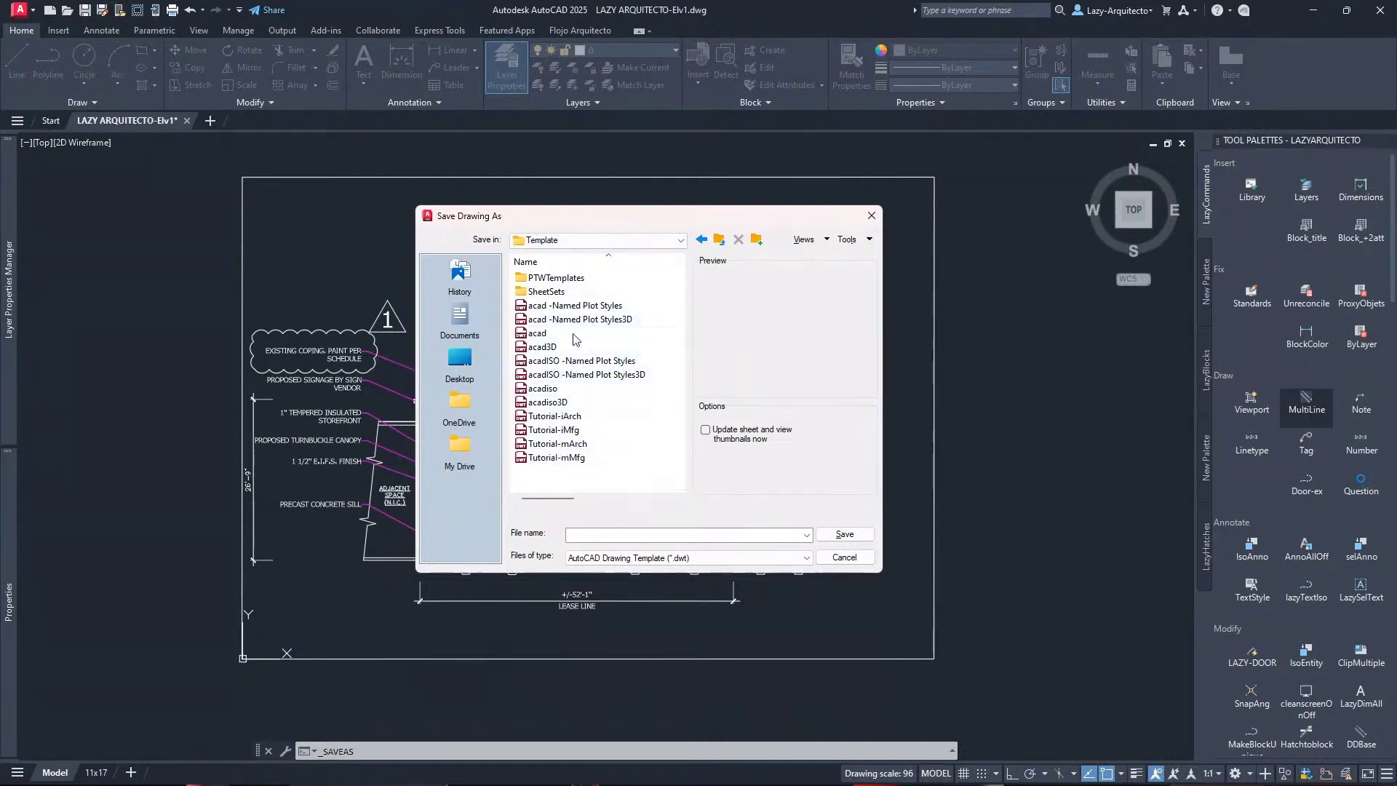
Re-enter LAZYTEMPLATE as the template's file name
click(687, 533)
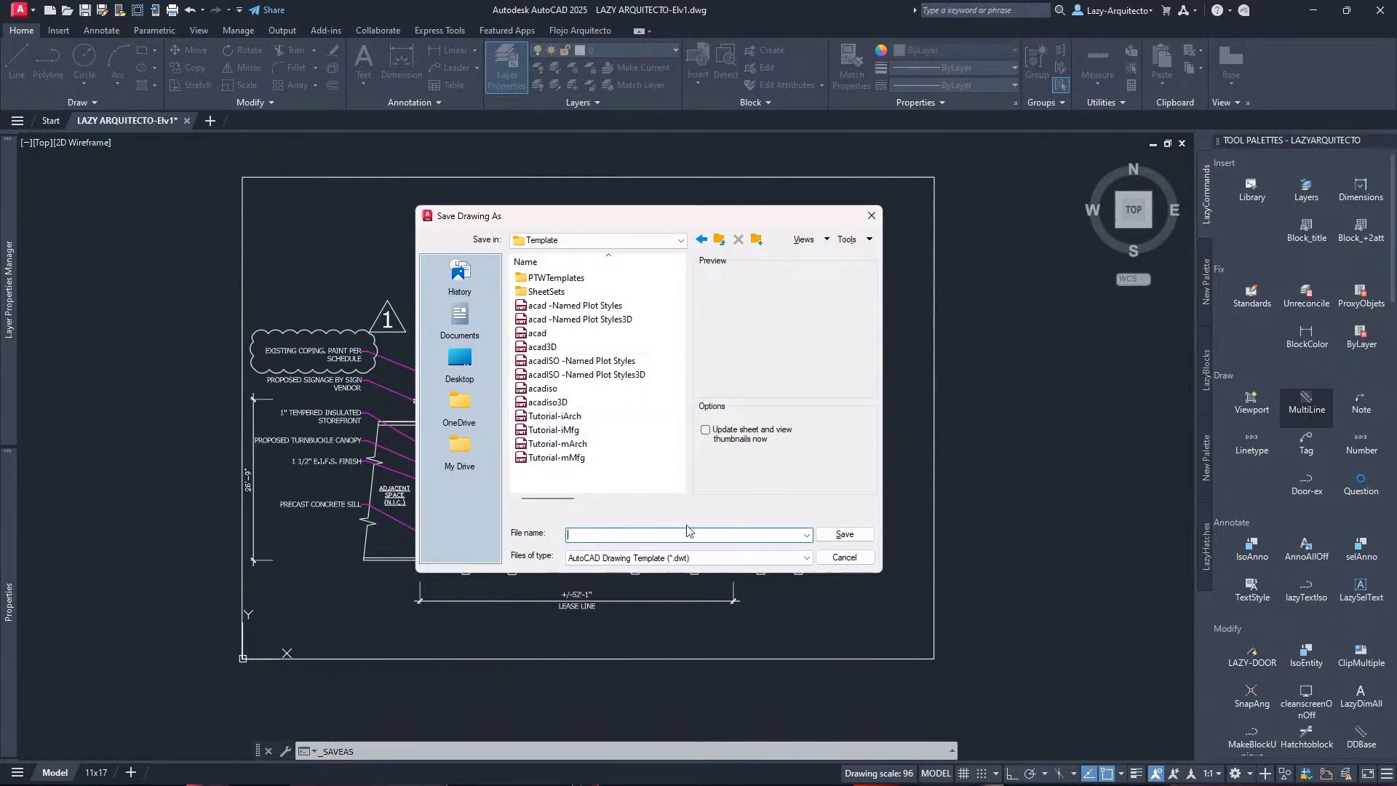
text(LS)
key(BackSpace)
text(AZYTE)
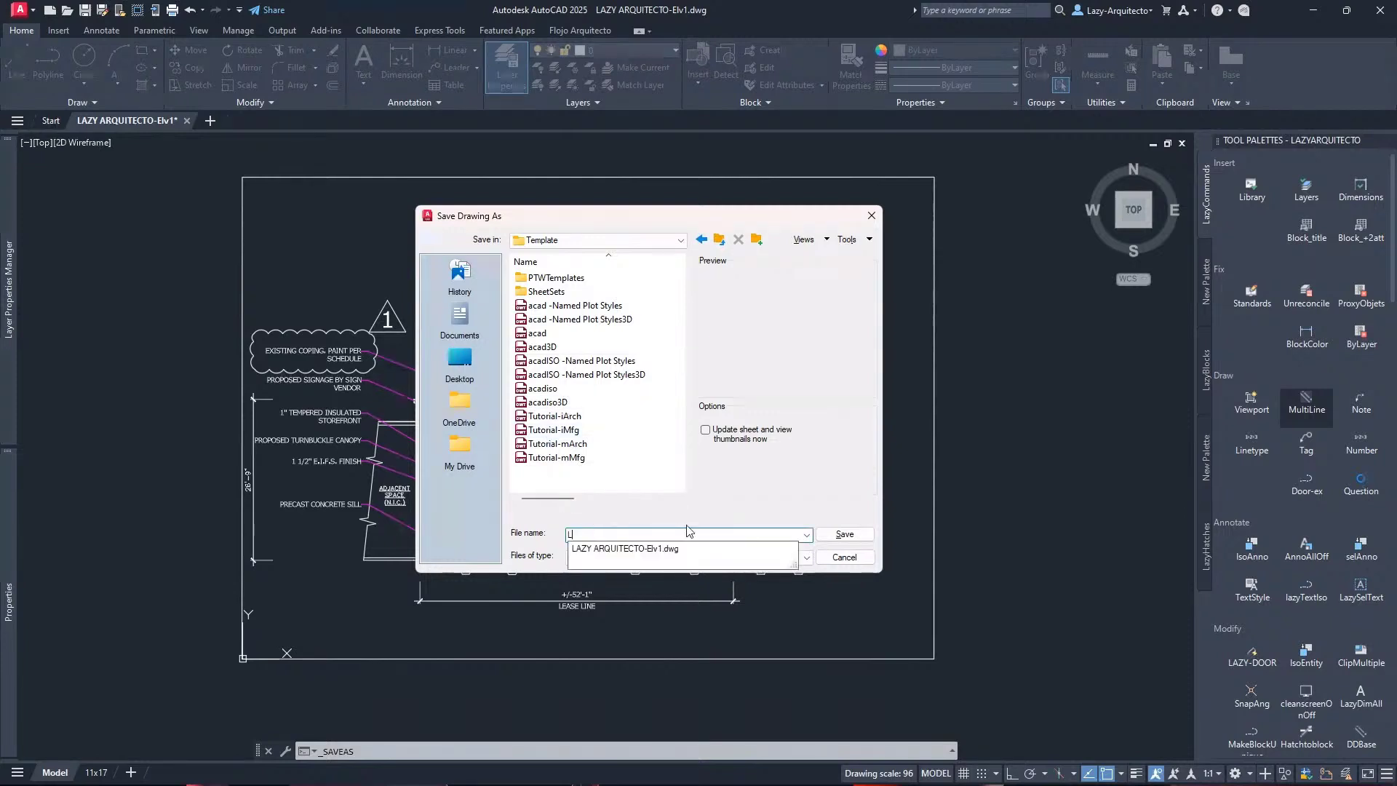
text(MPL)
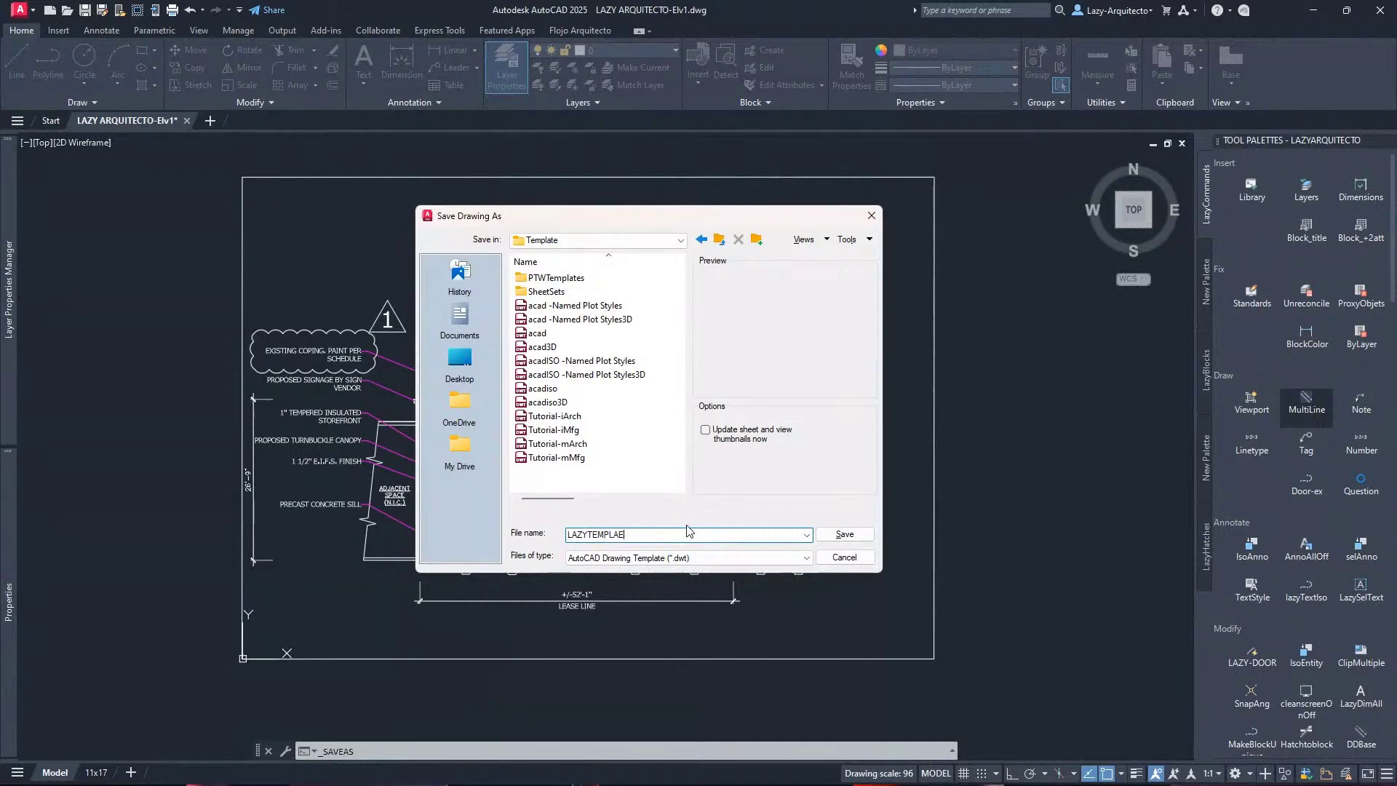
text(ATE)
Save the template with description 'THIS IS THE TEMPLATE FOR LAZYARQUITECO' and update relative reference paths
click(844, 535)
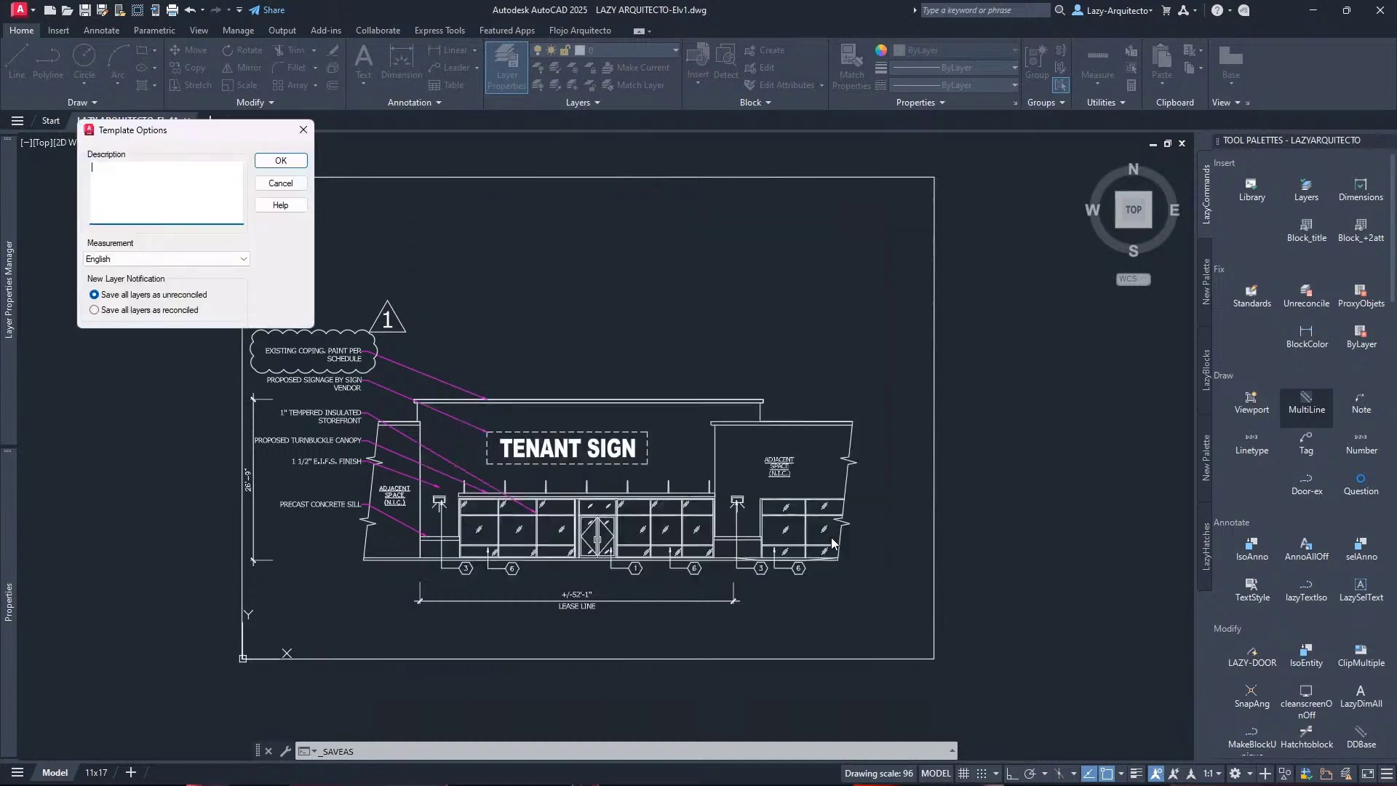
mouse_move(226, 129)
mouse_down()
mouse_move(791, 290)
mouse_move(787, 300)
mouse_up()
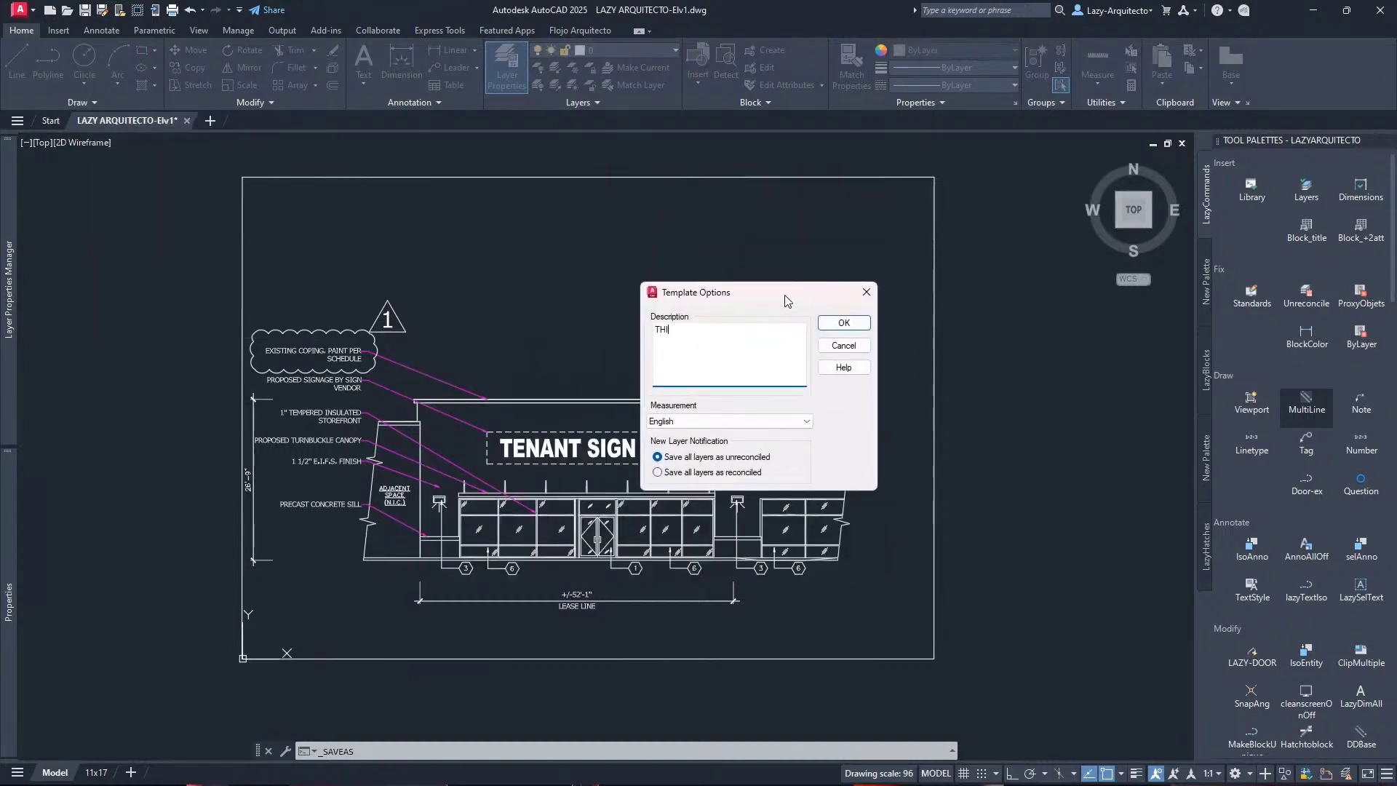
text(THIS IS THE TEMPLATE FOR LAXZ)
key(BackSpace)
key(BackSpace)
text(ZYARQUITECO)
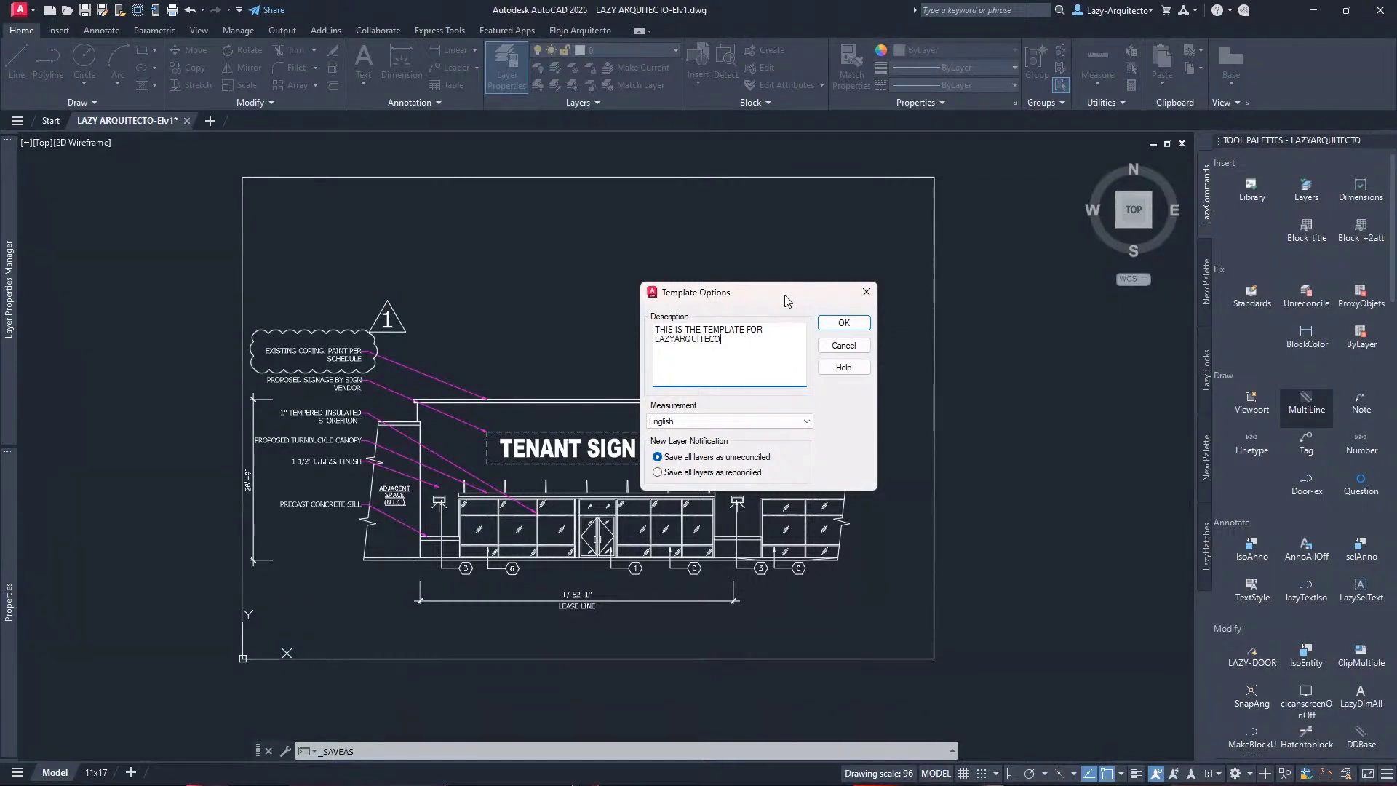
click(847, 324)
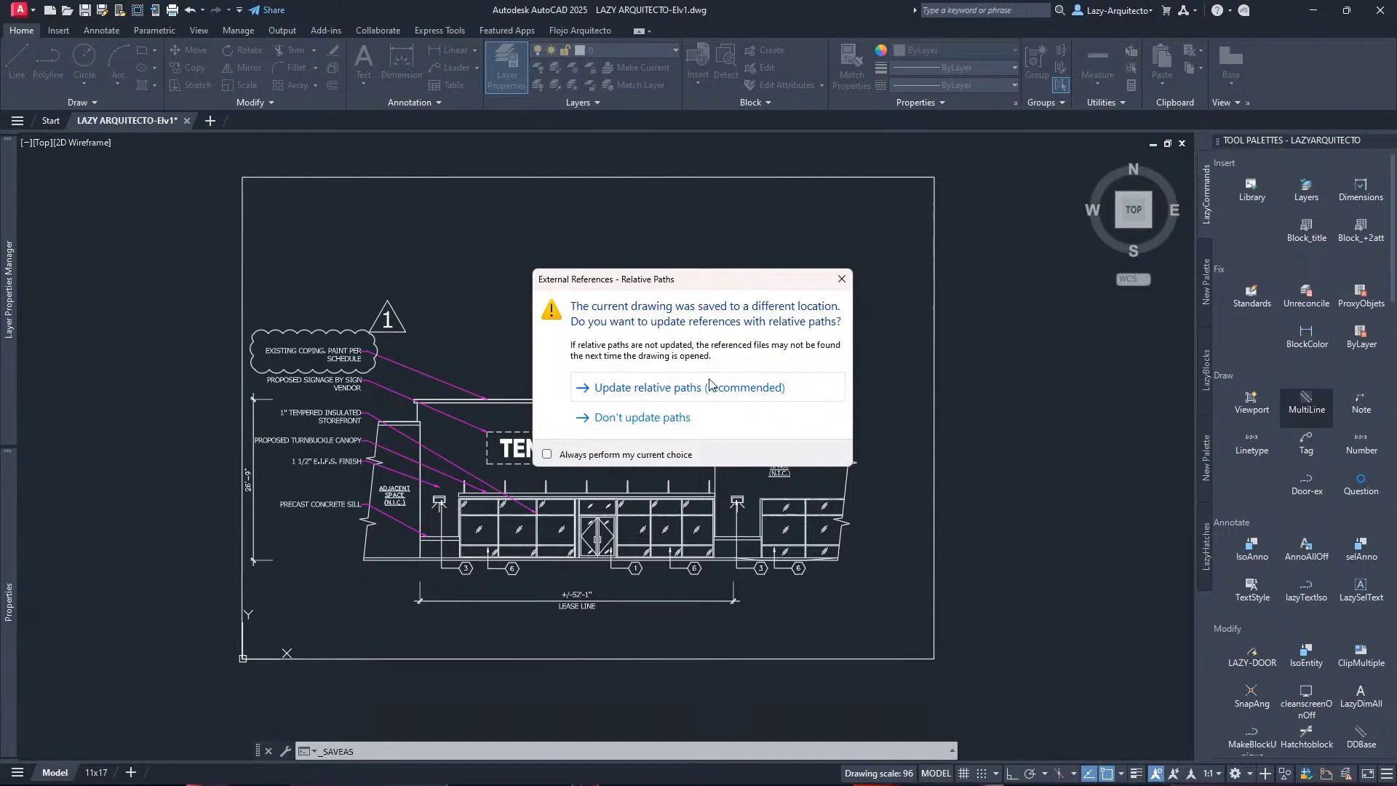
click(699, 397)
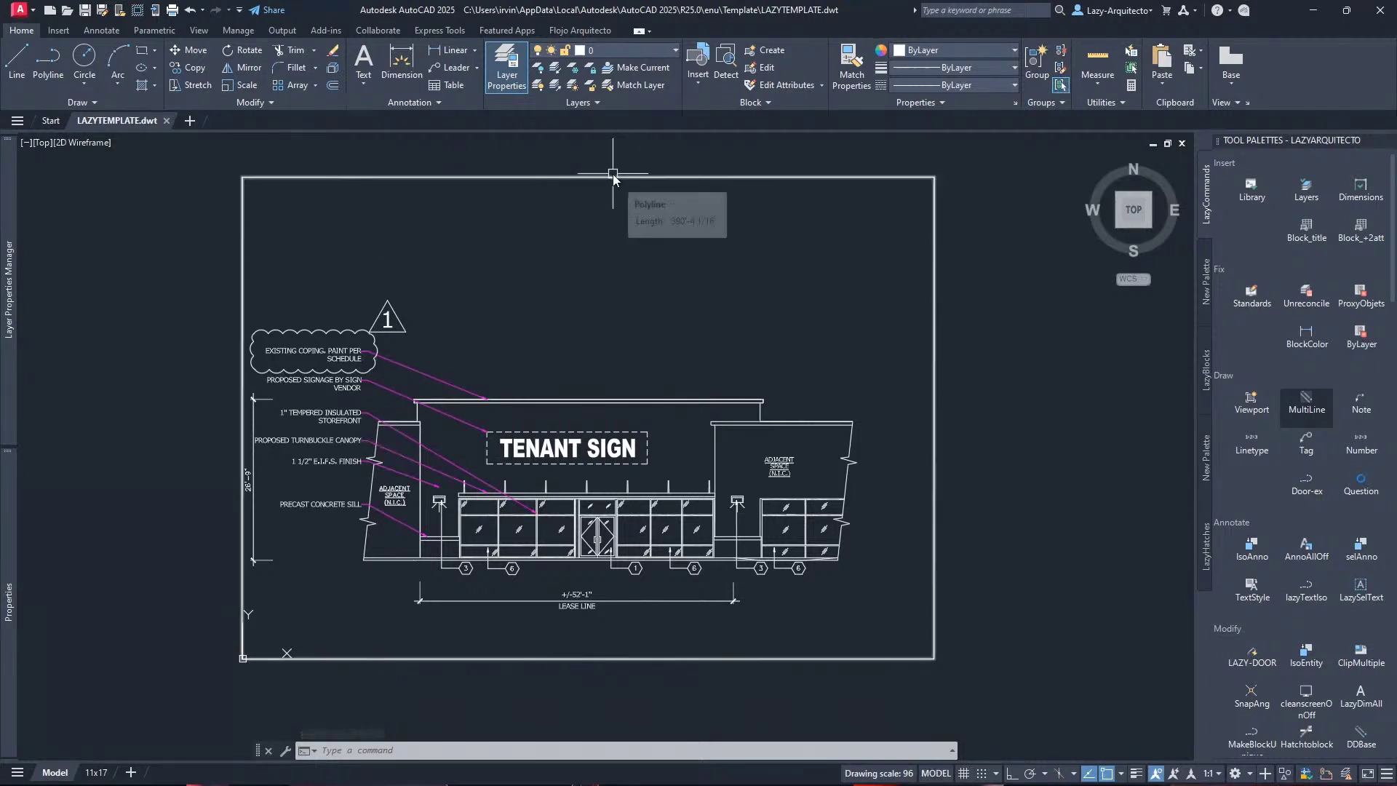
click(166, 121)
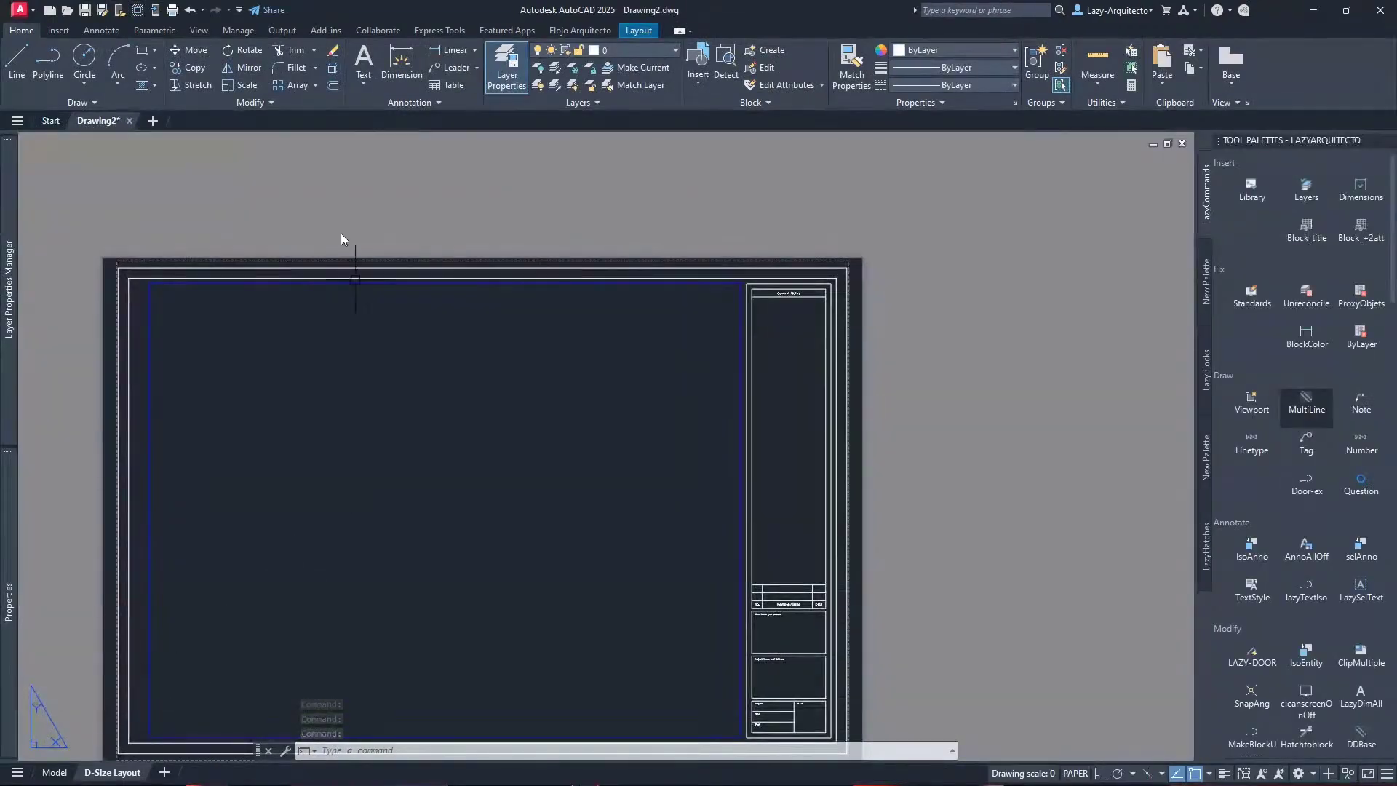
mouse_move(100, 123)
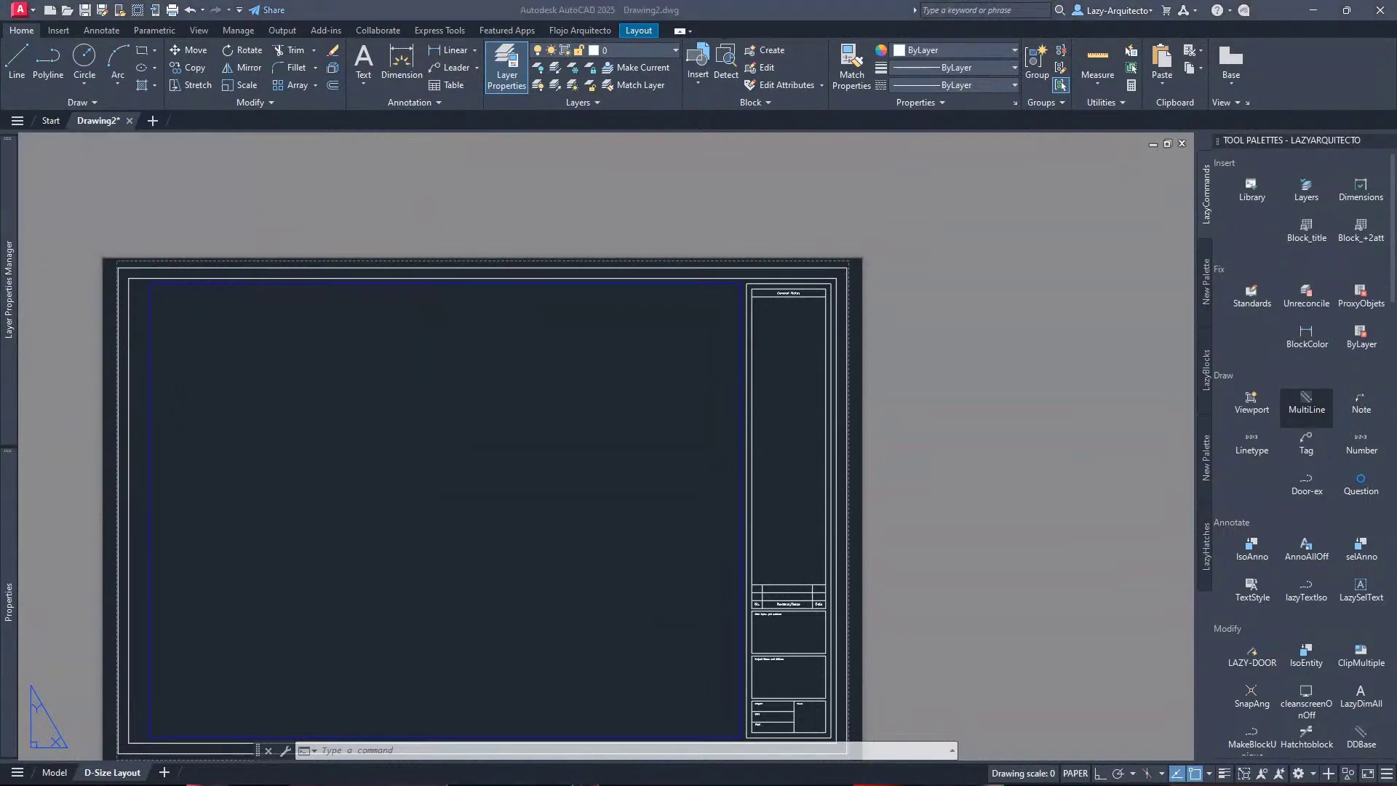
middle_drag(531, 499, 653, 398)
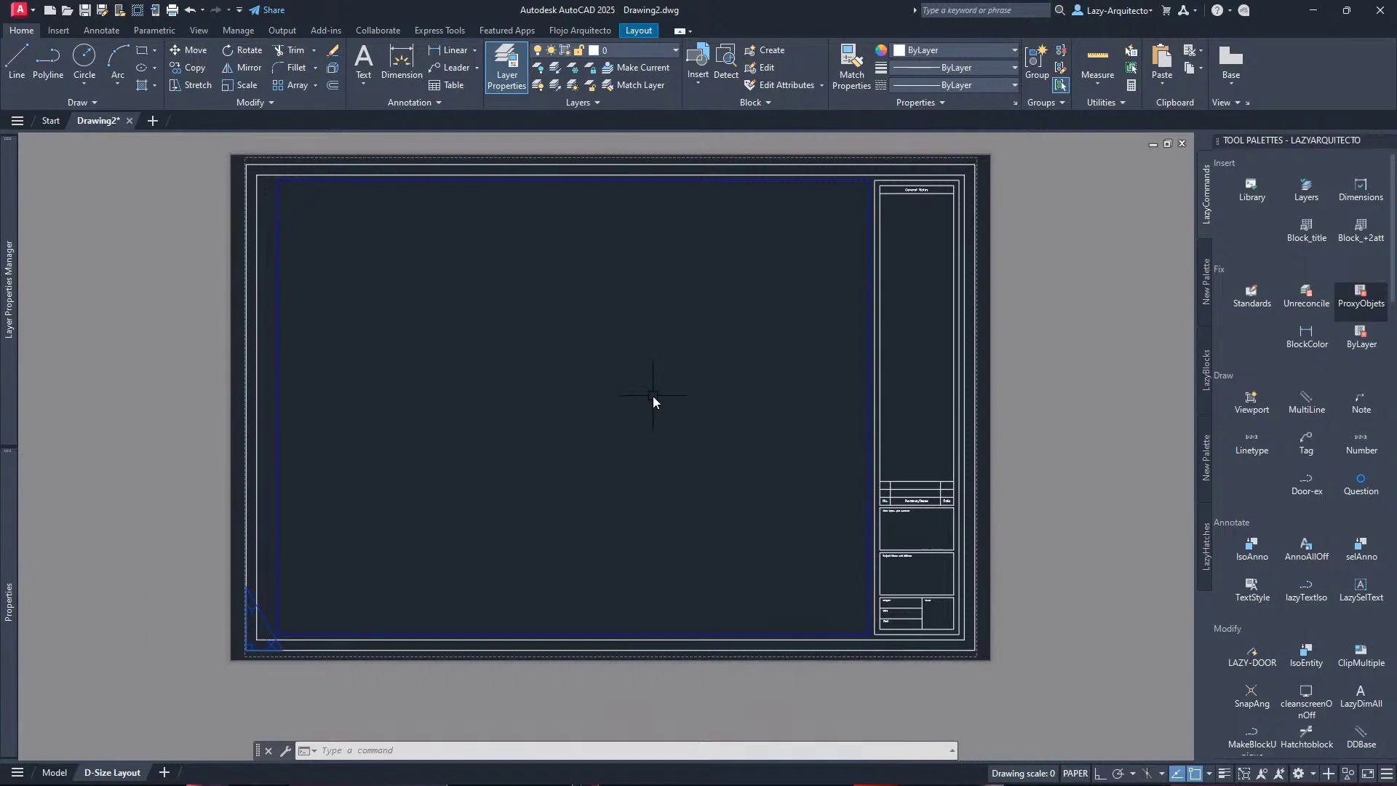
middle_drag(675, 390, 691, 407)
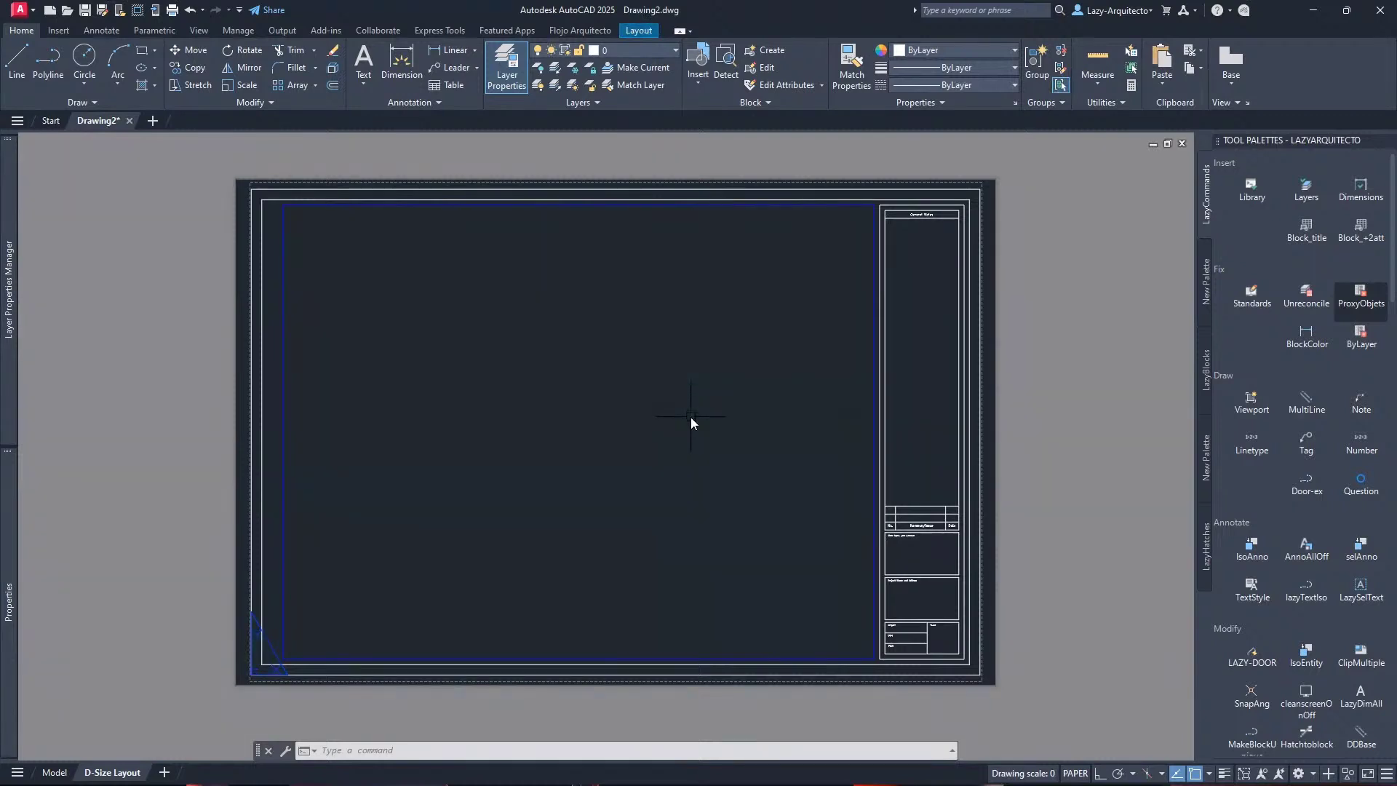
text(OP)
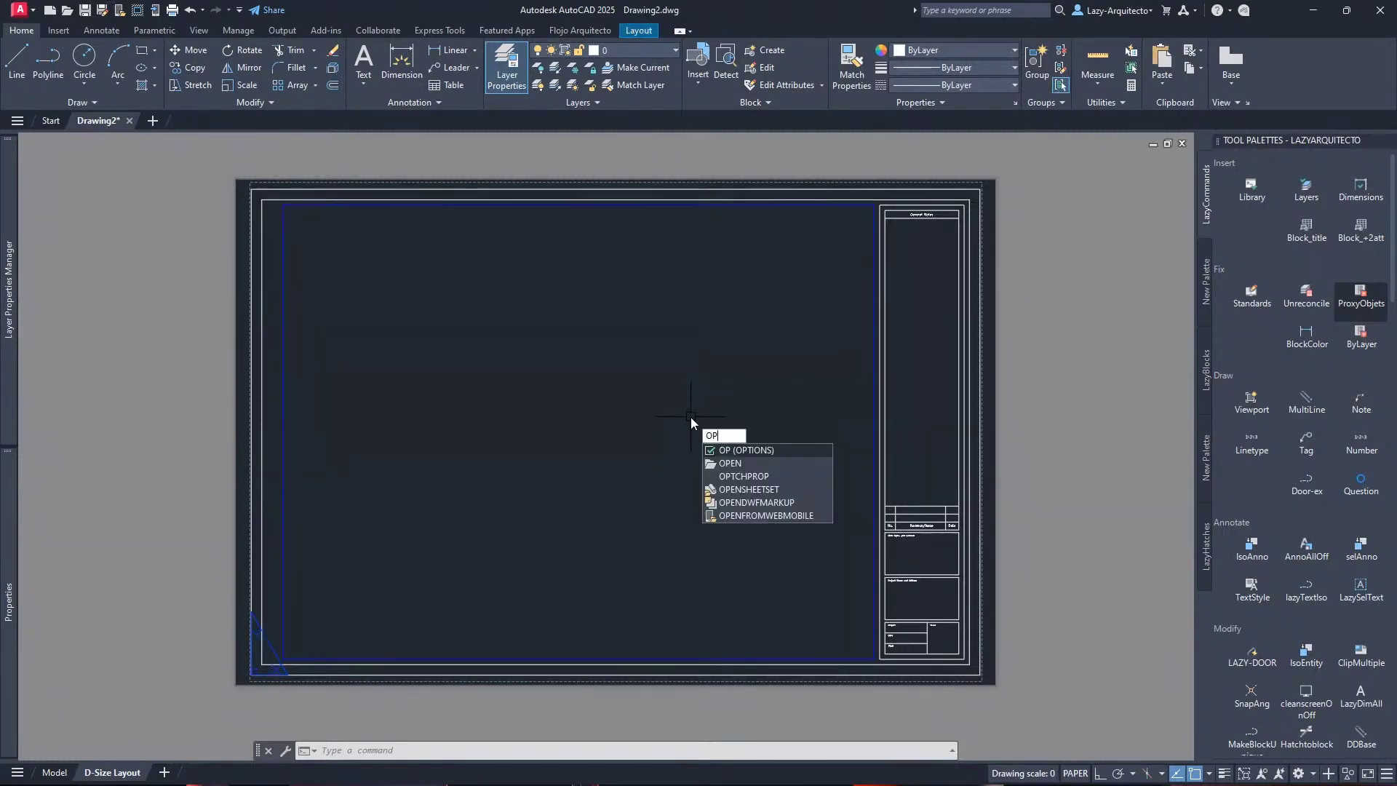
In Options (OP), expand Template Settings > Default Template File Name for QNEW and browse to replace None
key(Return)
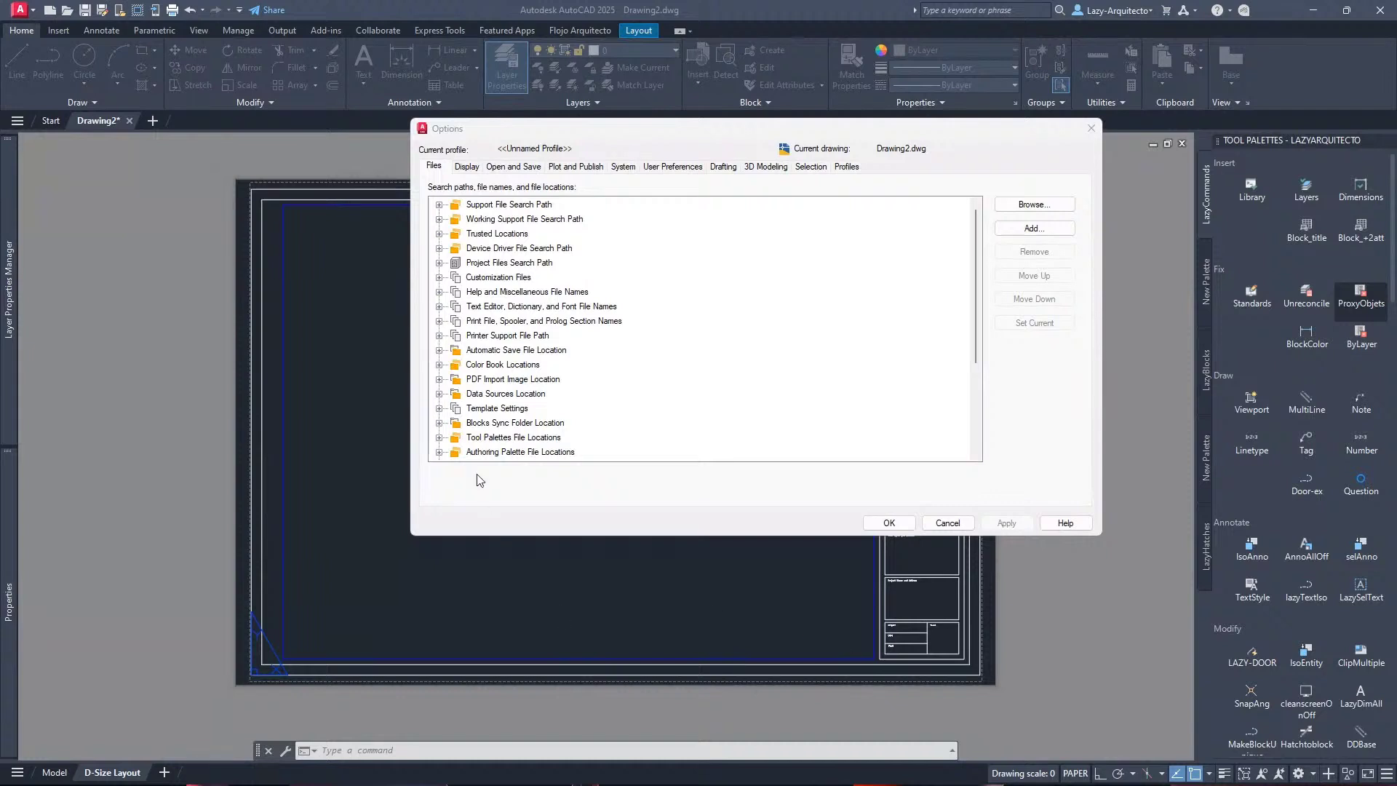
scroll(509, 345, down, 3)
scroll(509, 345, up, 3)
double_click(445, 409)
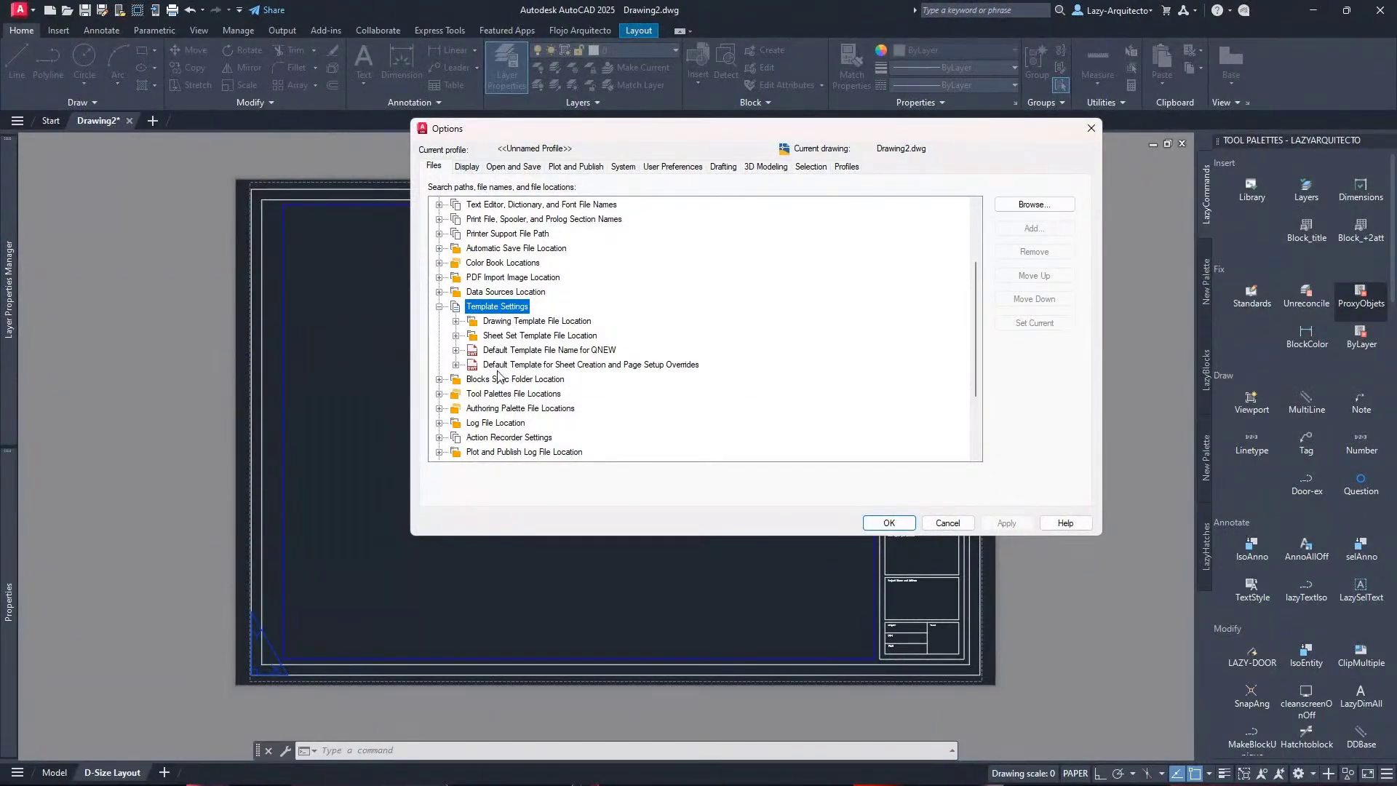
click(457, 356)
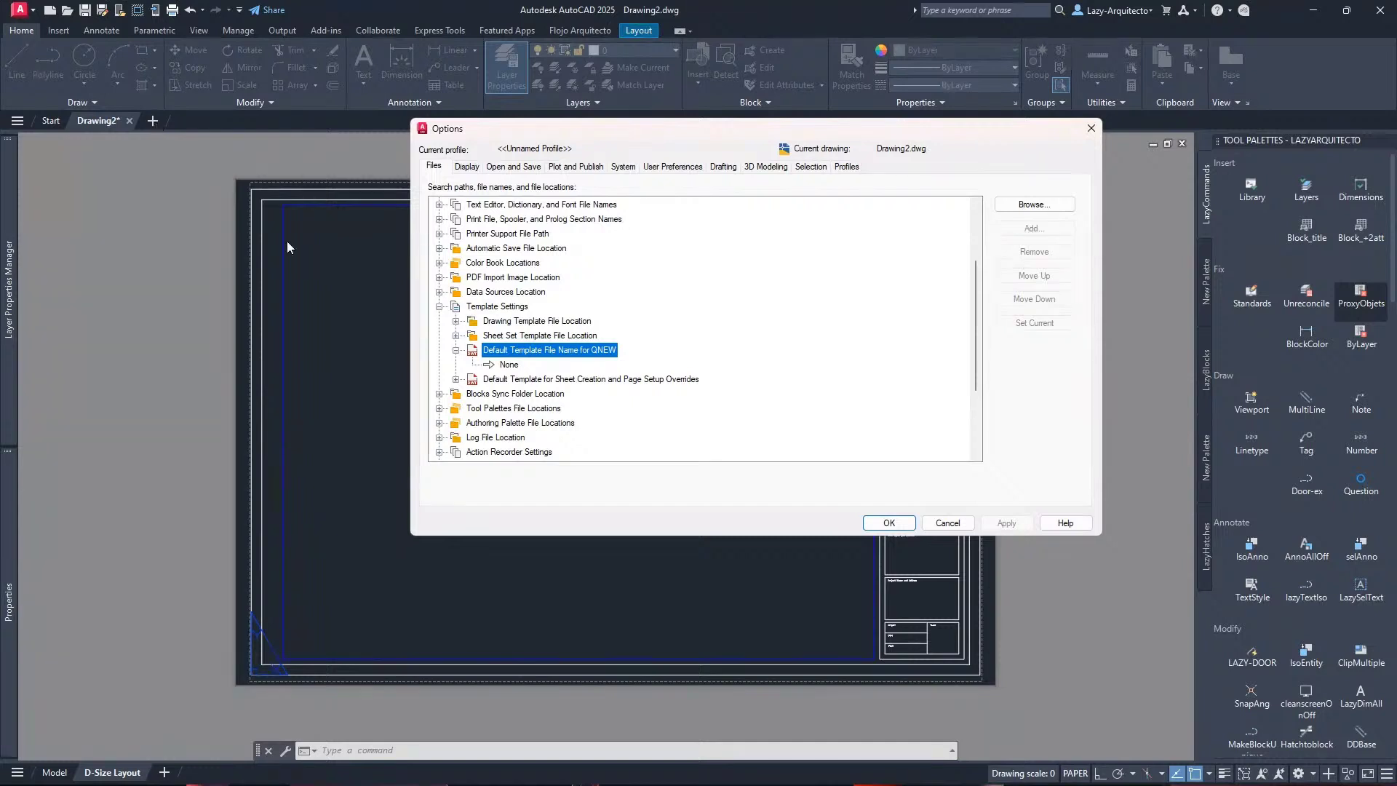
click(512, 365)
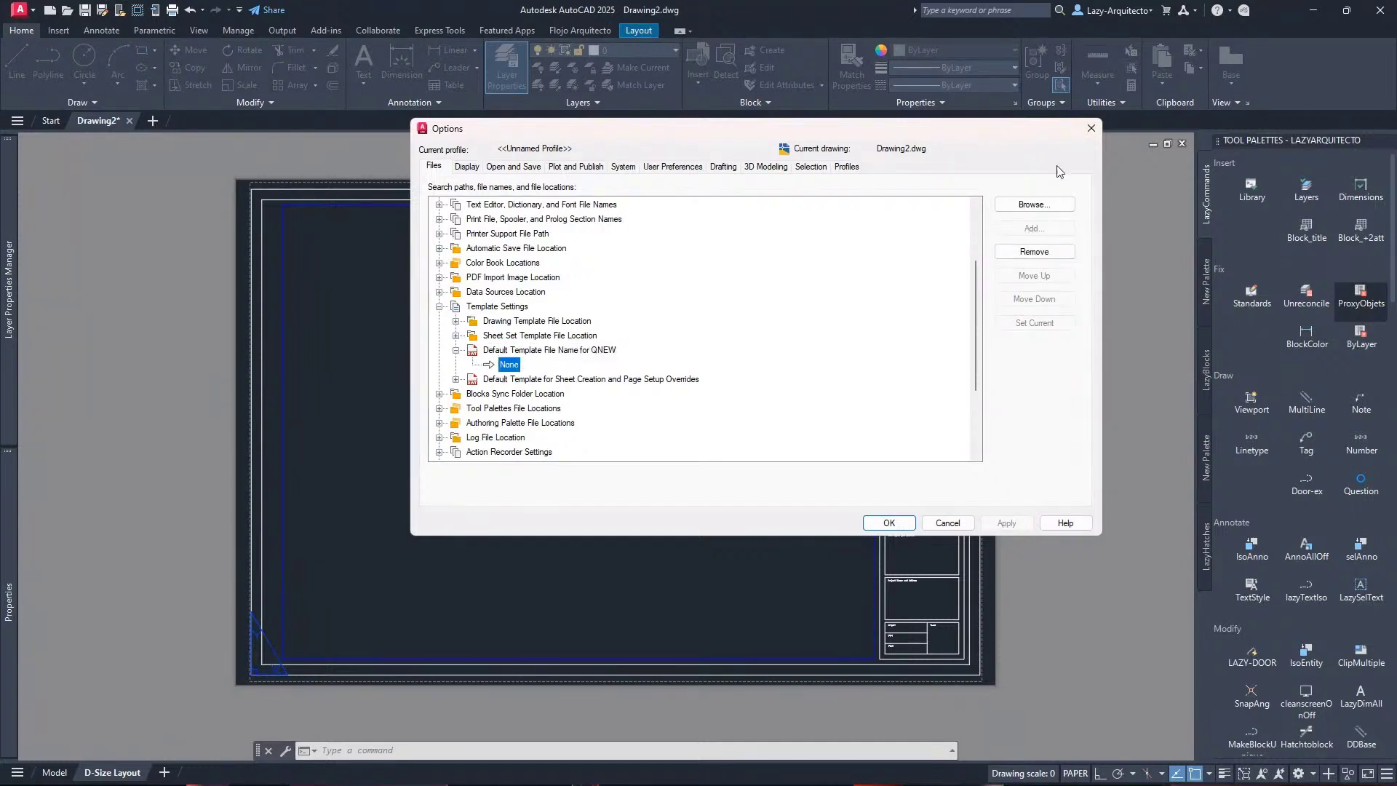
click(1056, 208)
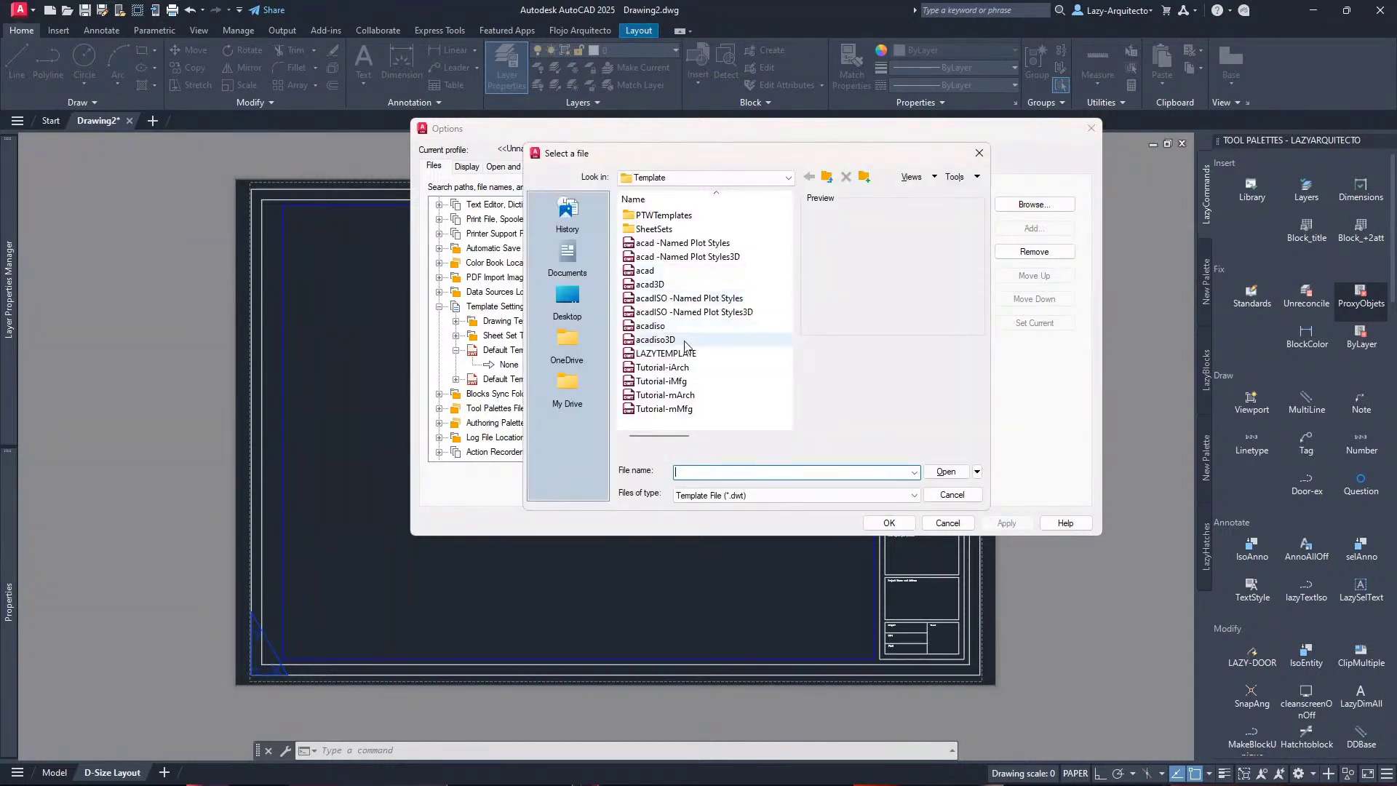
Set LAZYTEMPLATE.dwt as the QNEW default template, apply, and create a new drawing
click(666, 355)
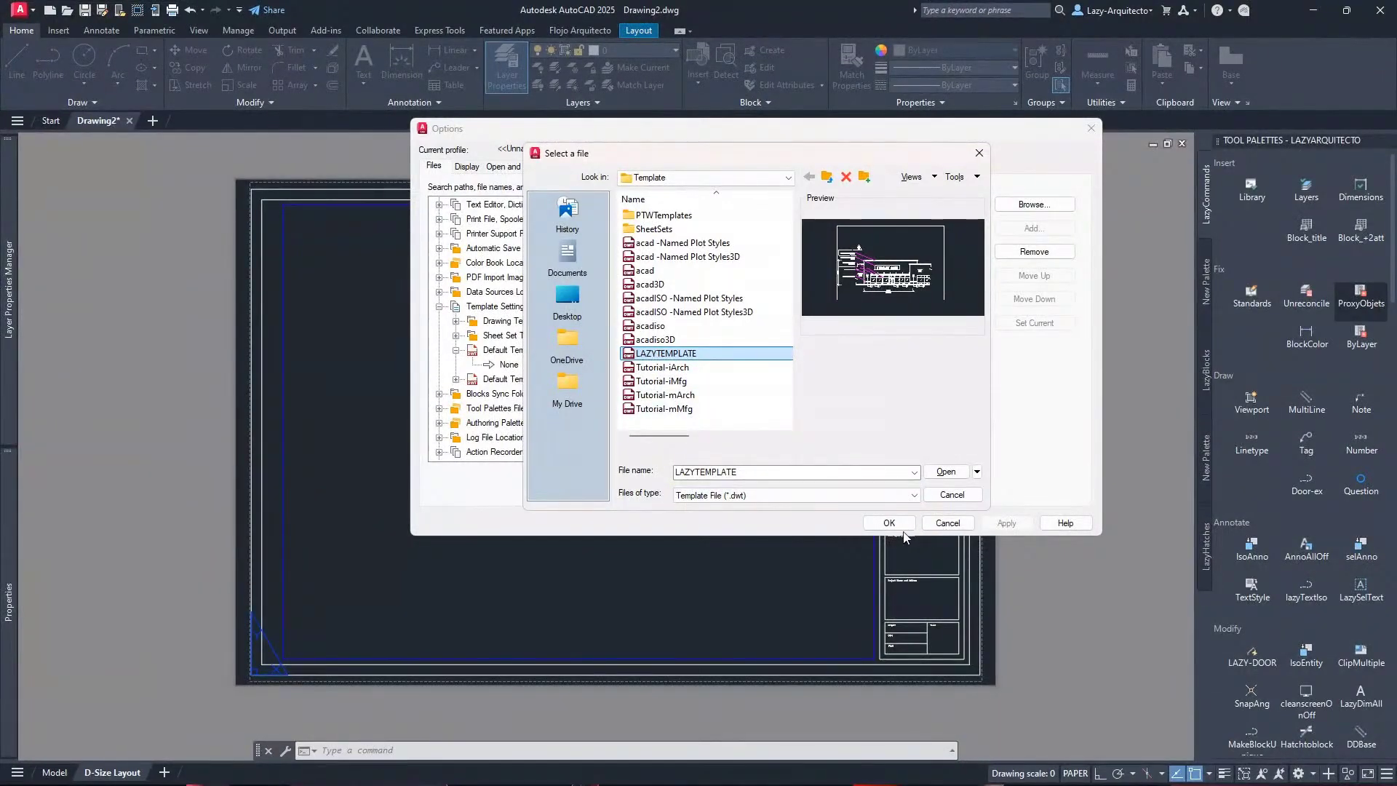
click(948, 472)
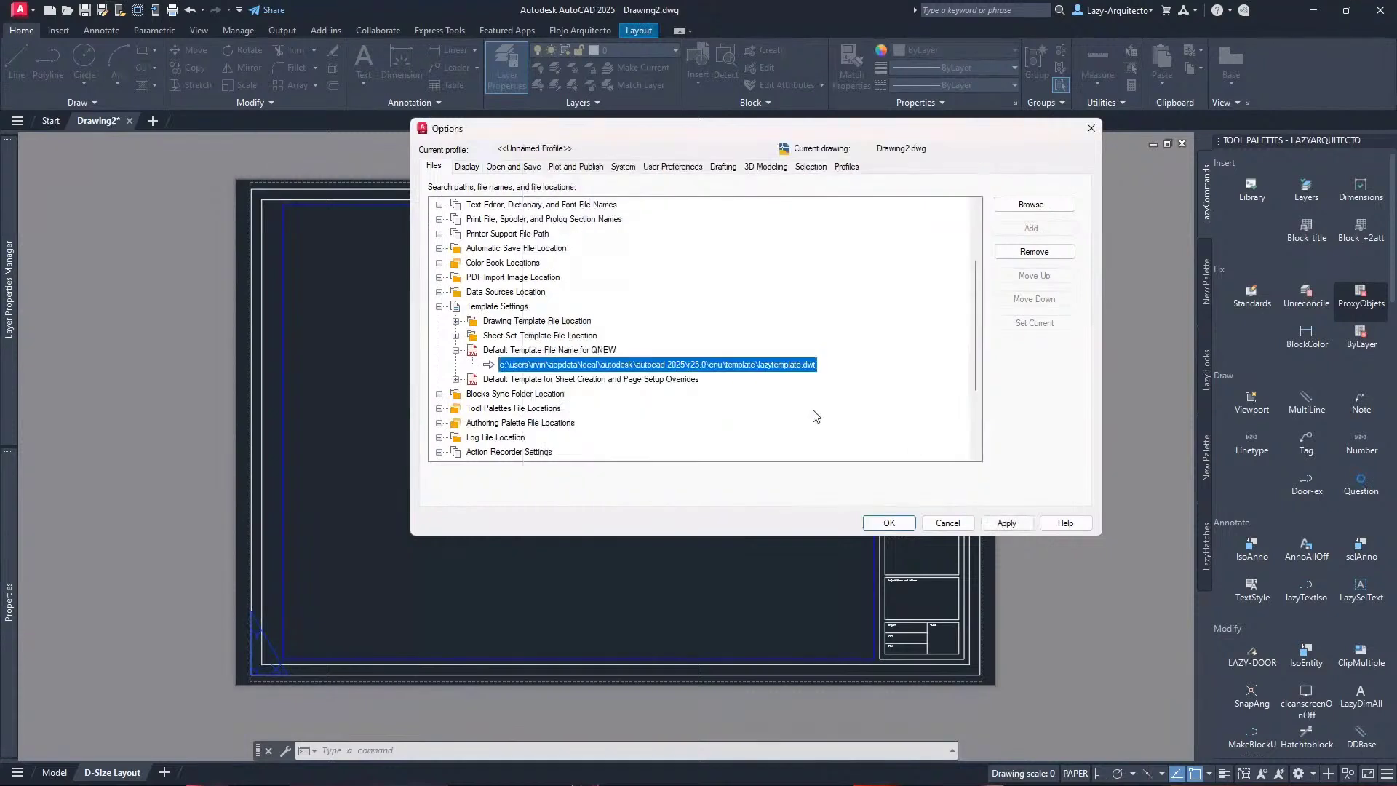
click(1006, 522)
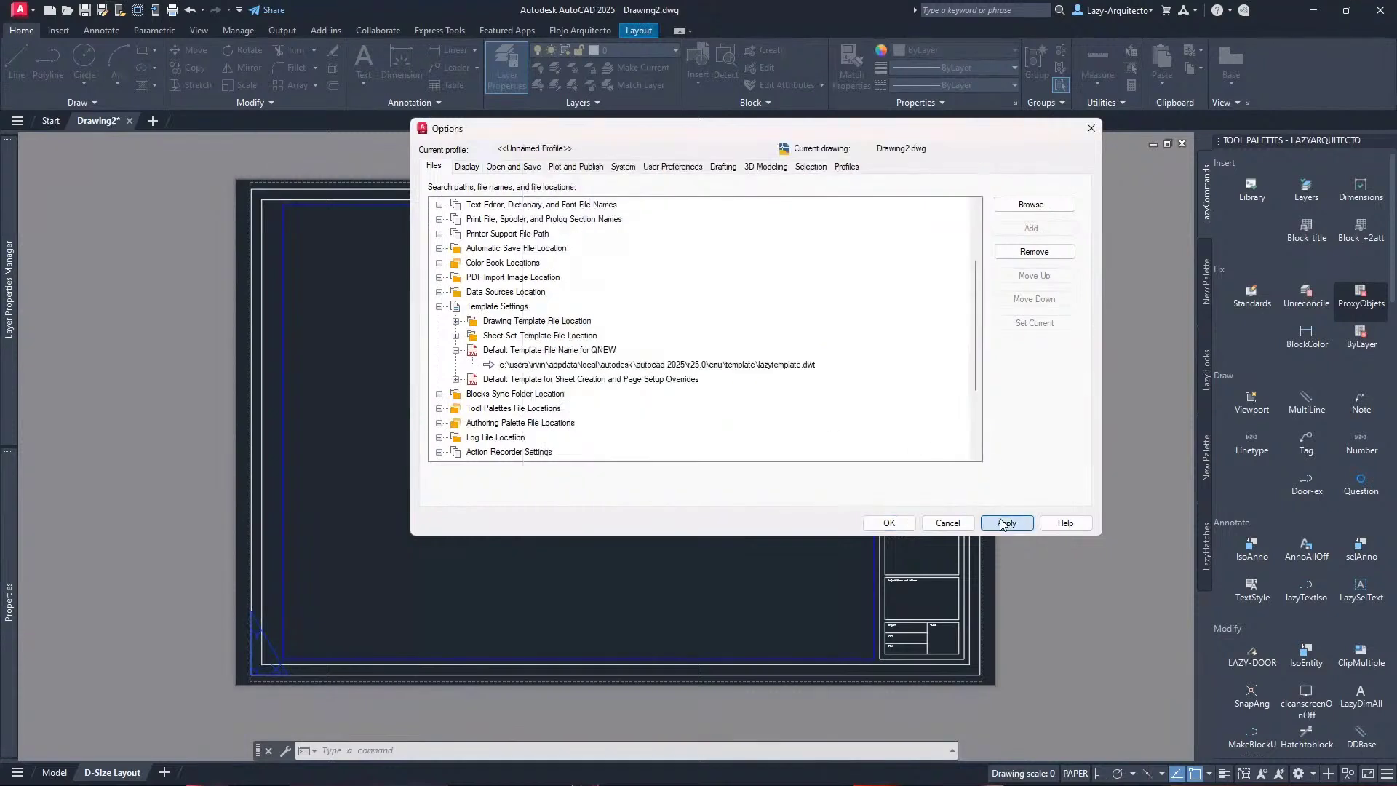
click(890, 524)
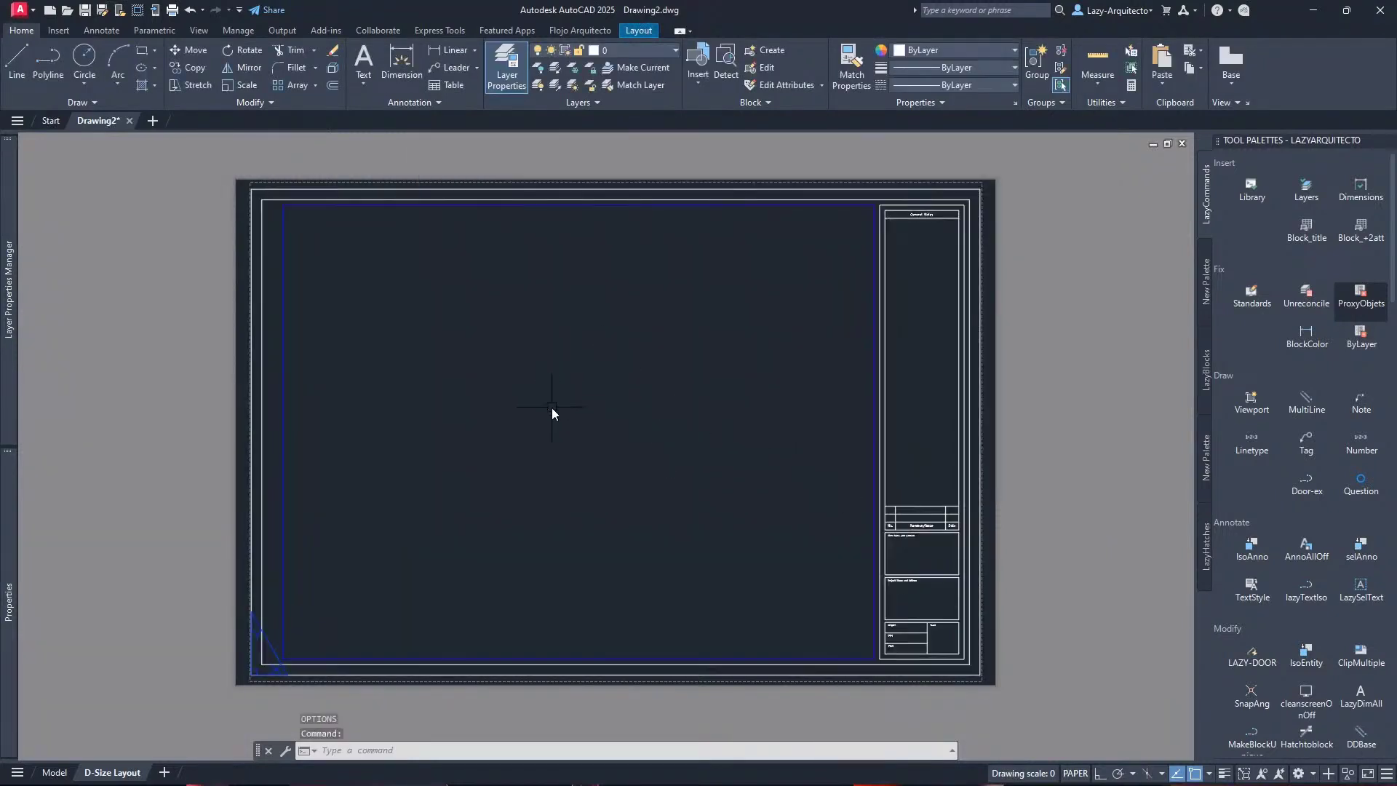
click(159, 119)
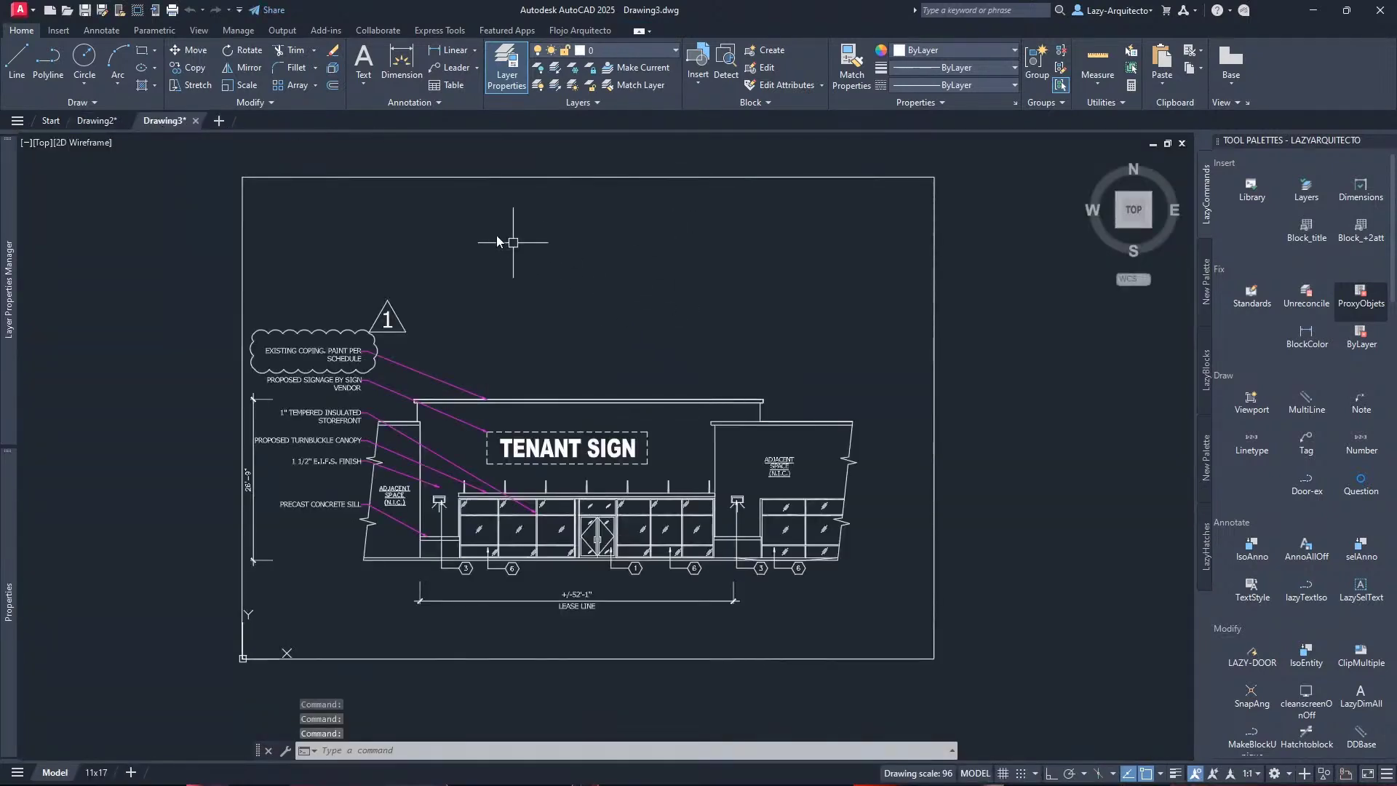
Create Drawing4 and check its 11x17 layout and layers before returning to Model
click(219, 120)
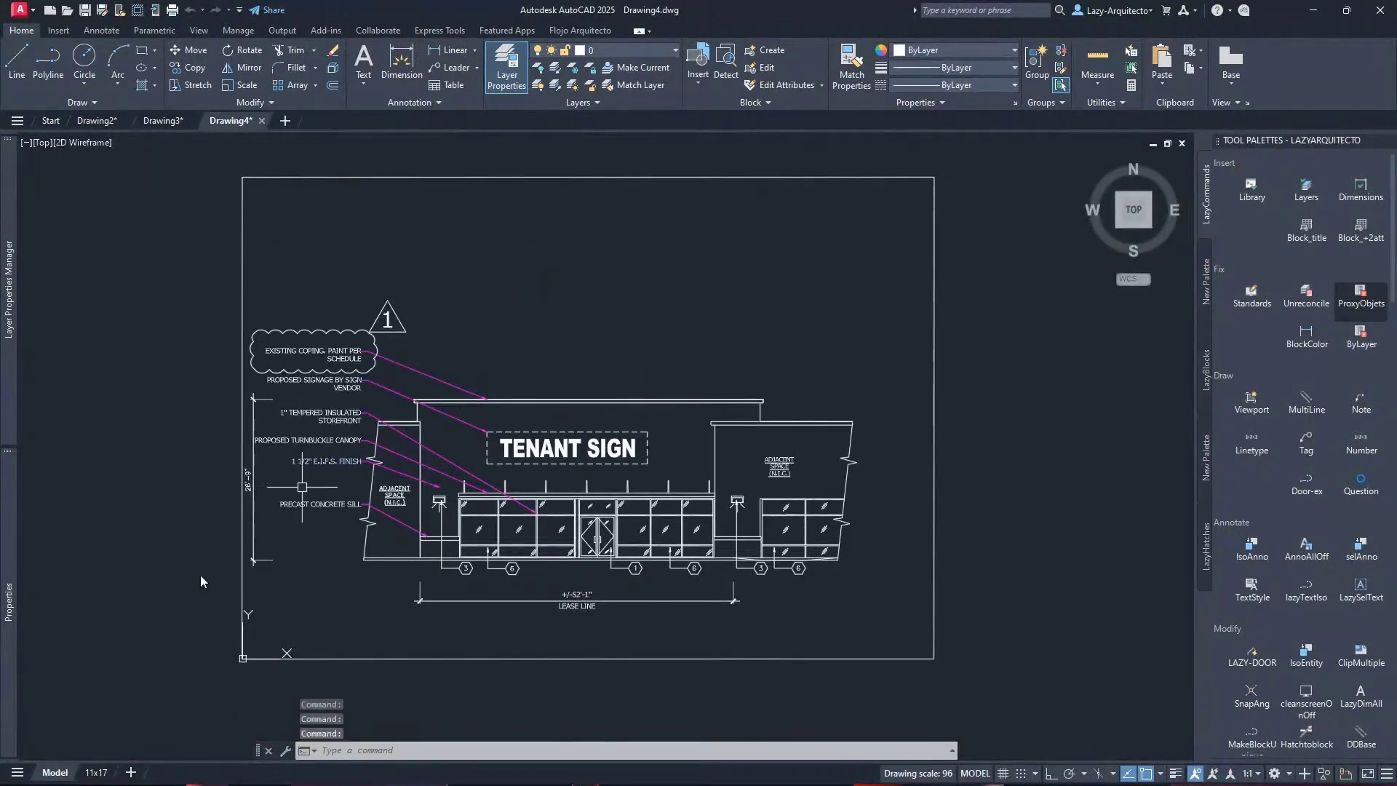
click(97, 772)
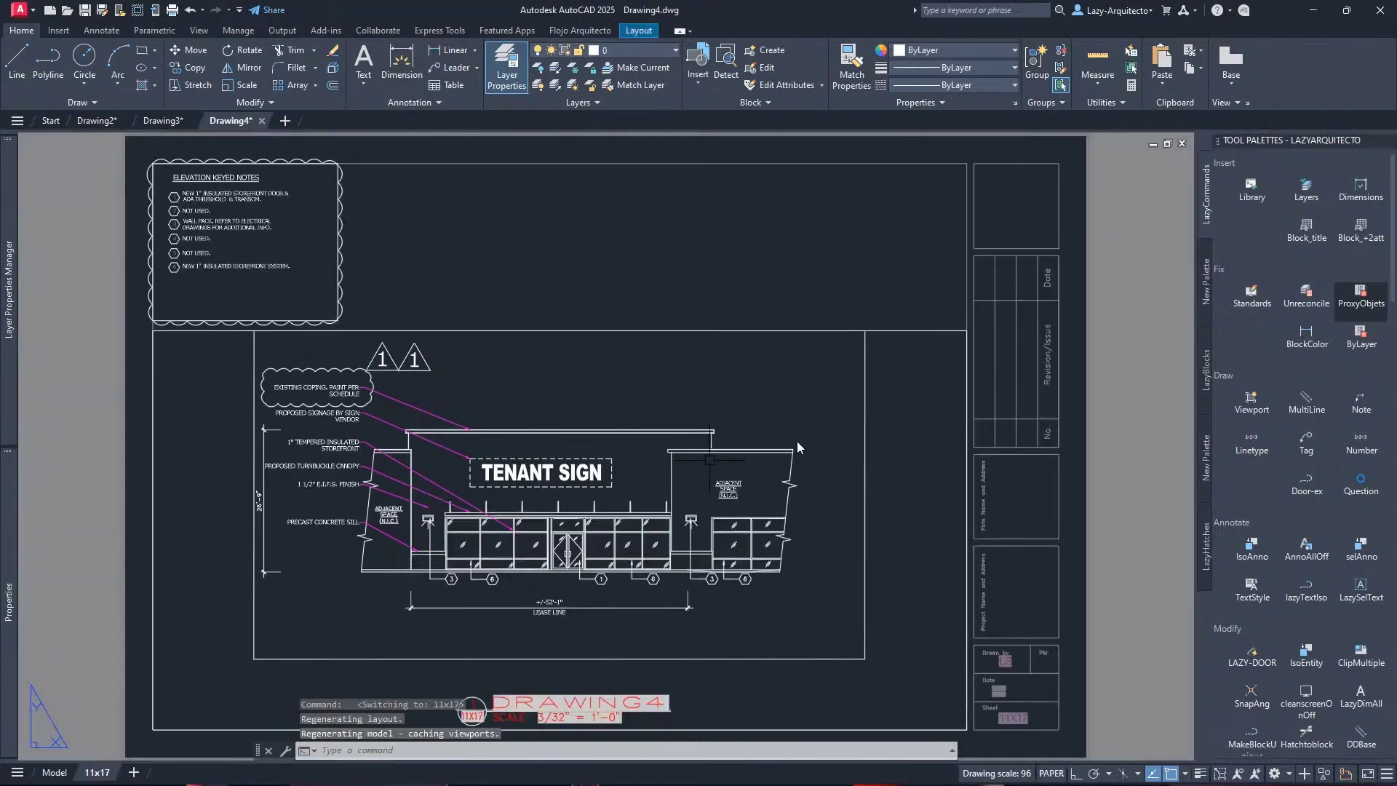
click(636, 56)
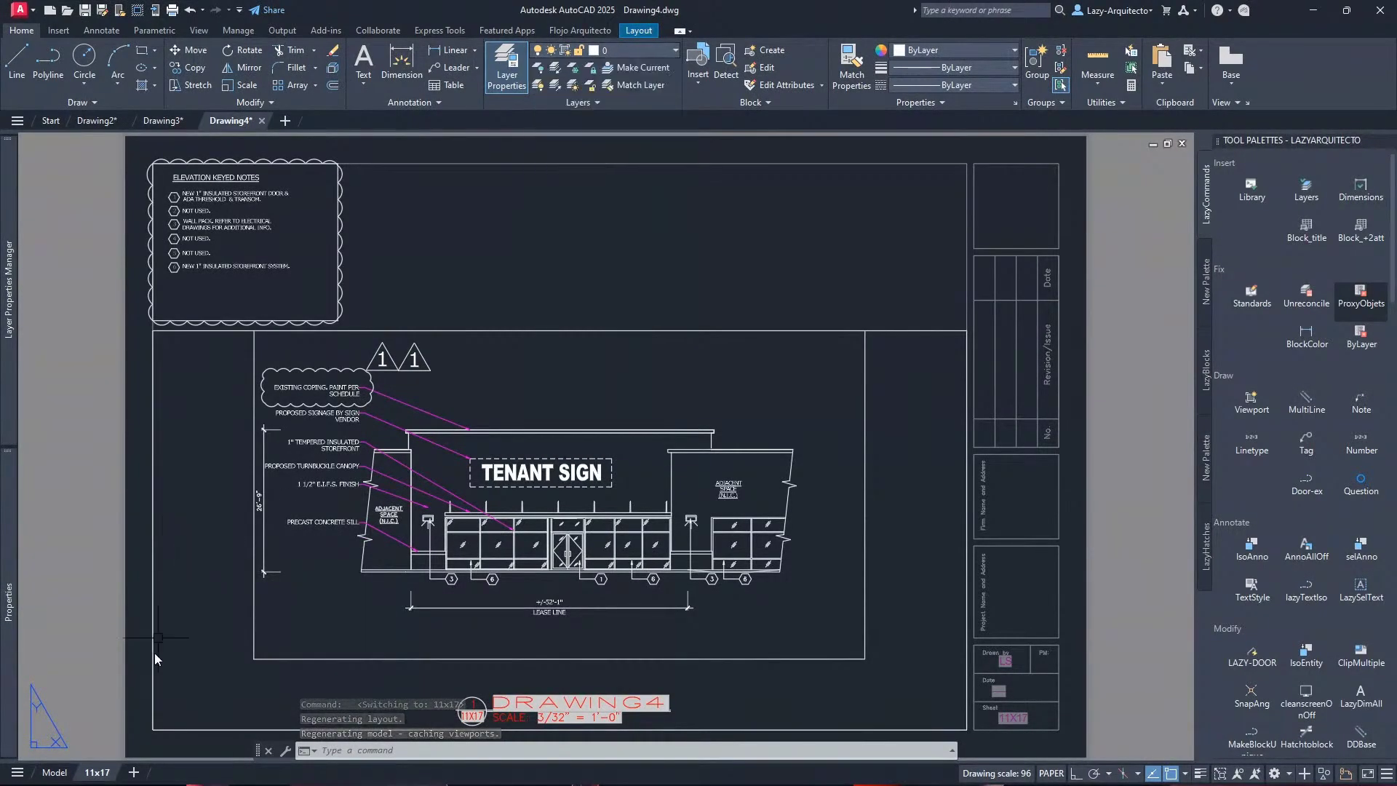
click(54, 772)
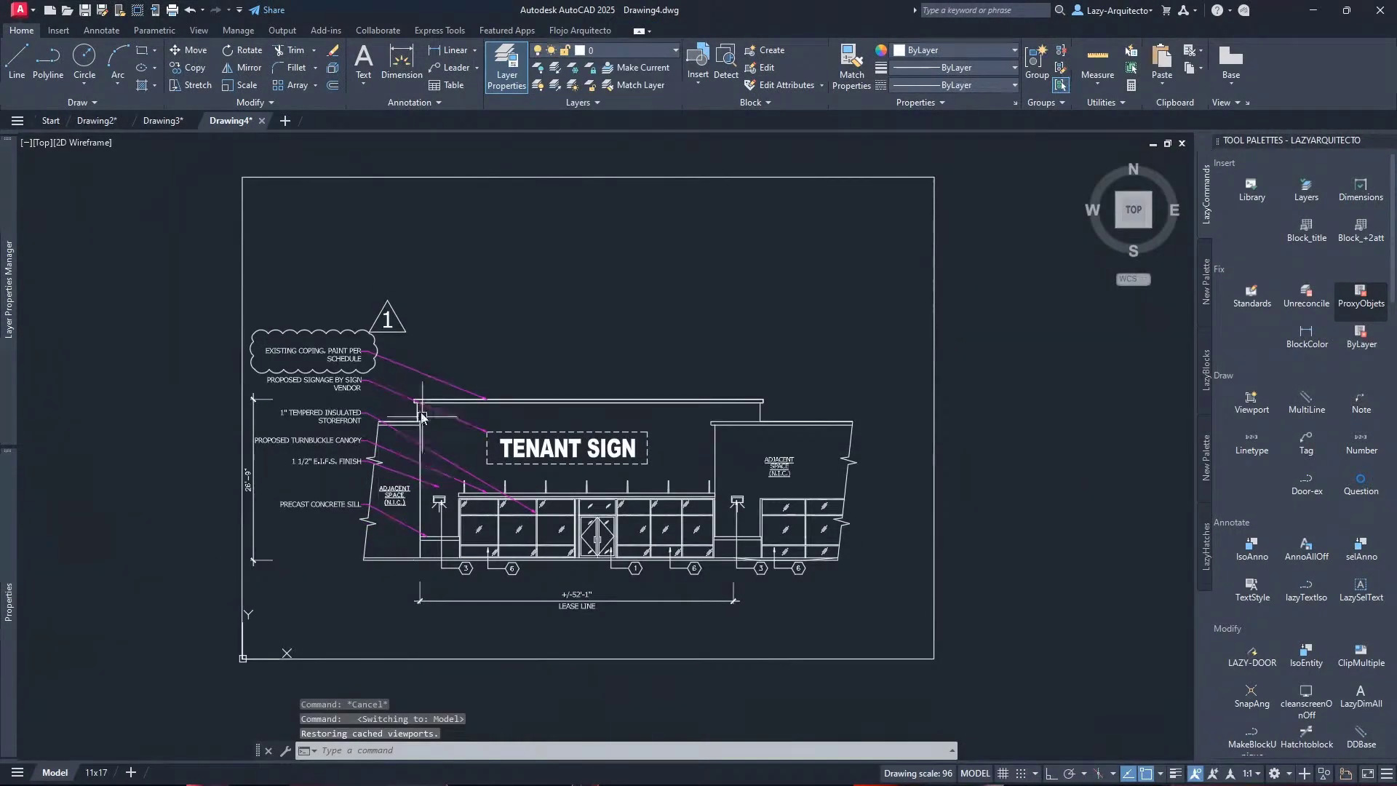